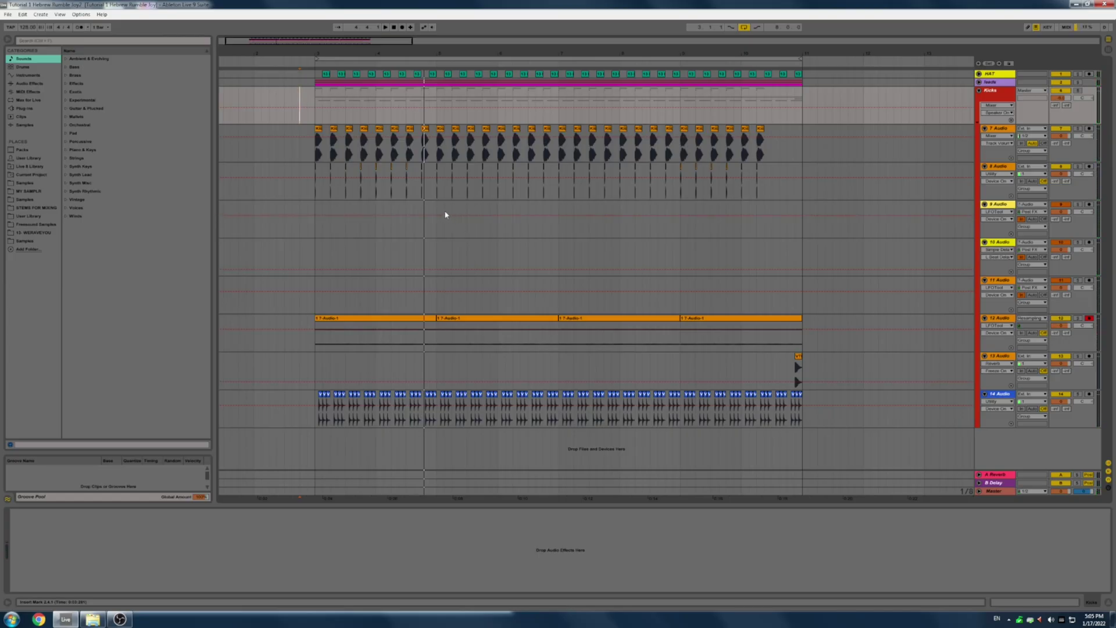
# Solo rumble tracks 9, 10, 11, 12, 14 and 8 and play them together
pyautogui.click(1077, 205)
pyautogui.keyDown('ctrl'); pyautogui.click(1078, 242); pyautogui.keyUp('ctrl')
pyautogui.keyDown('ctrl'); pyautogui.click(1077, 280); pyautogui.keyUp('ctrl')
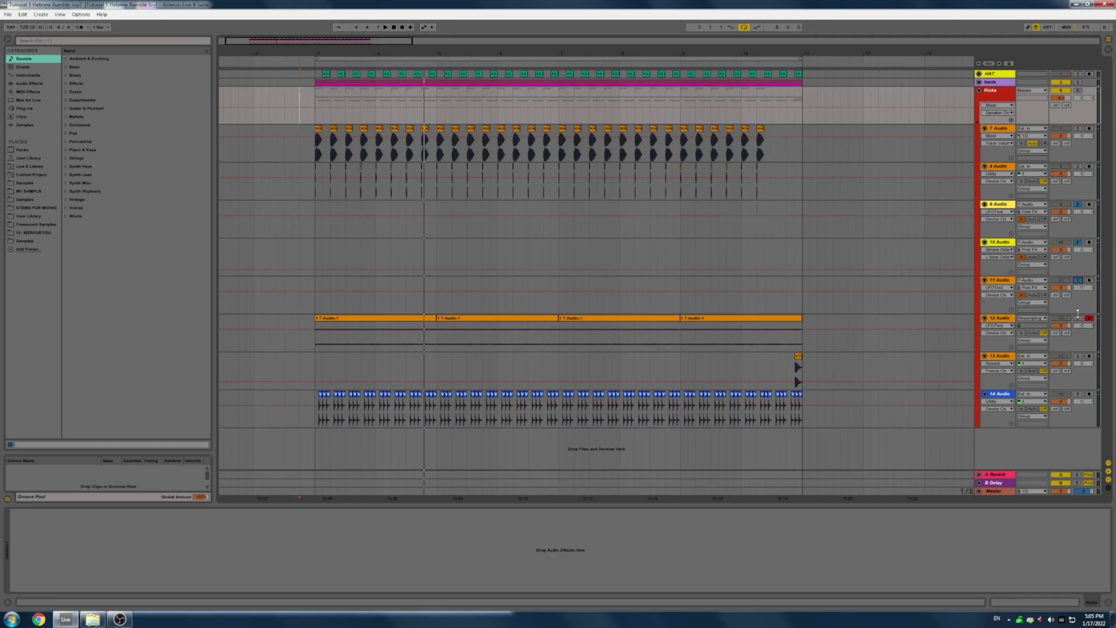
pyautogui.keyDown('ctrl'); pyautogui.click(1078, 318); pyautogui.keyUp('ctrl')
pyautogui.keyDown('ctrl'); pyautogui.click(1077, 394); pyautogui.keyUp('ctrl')
pyautogui.press('space')
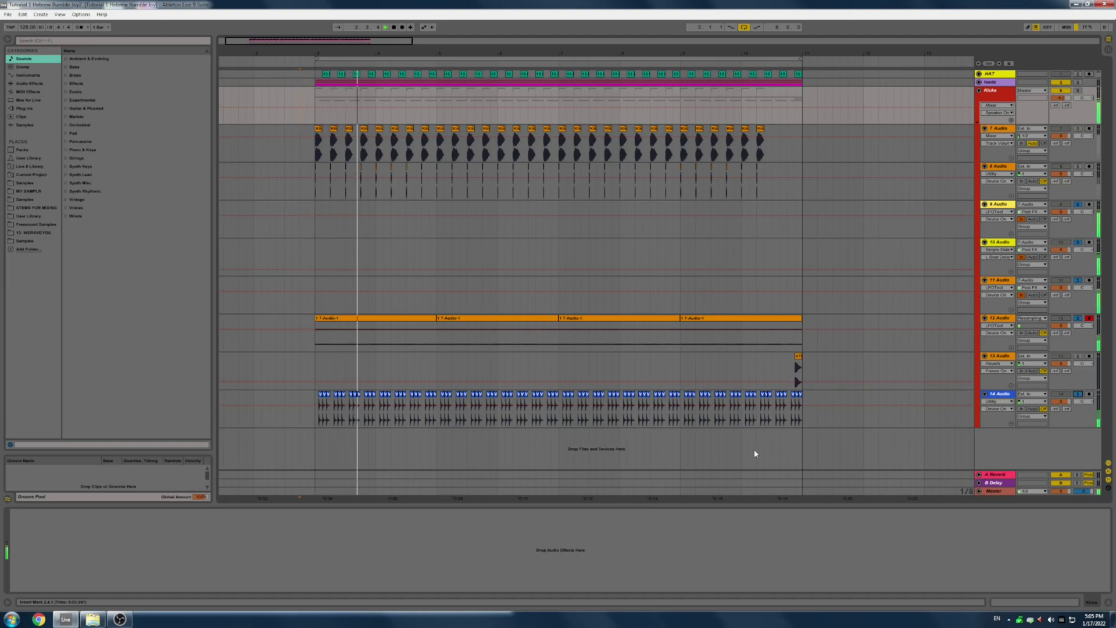
pyautogui.keyDown('ctrl'); pyautogui.click(1078, 166); pyautogui.keyUp('ctrl')
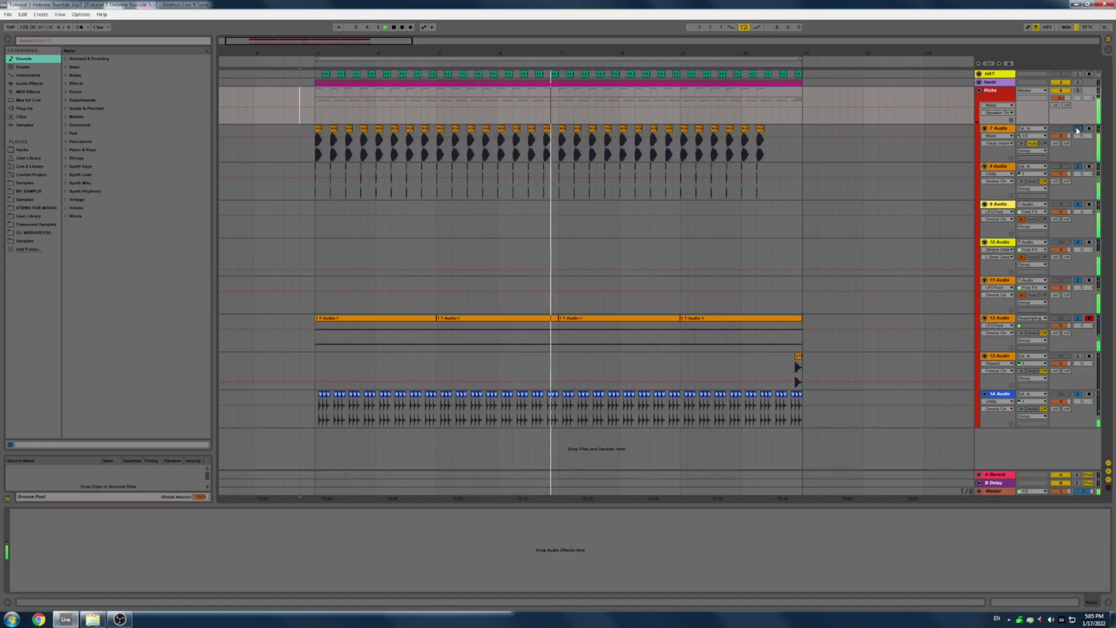
# Clear all solos, solo 7 Audio, and play it from its clip start
pyautogui.click(1079, 92)
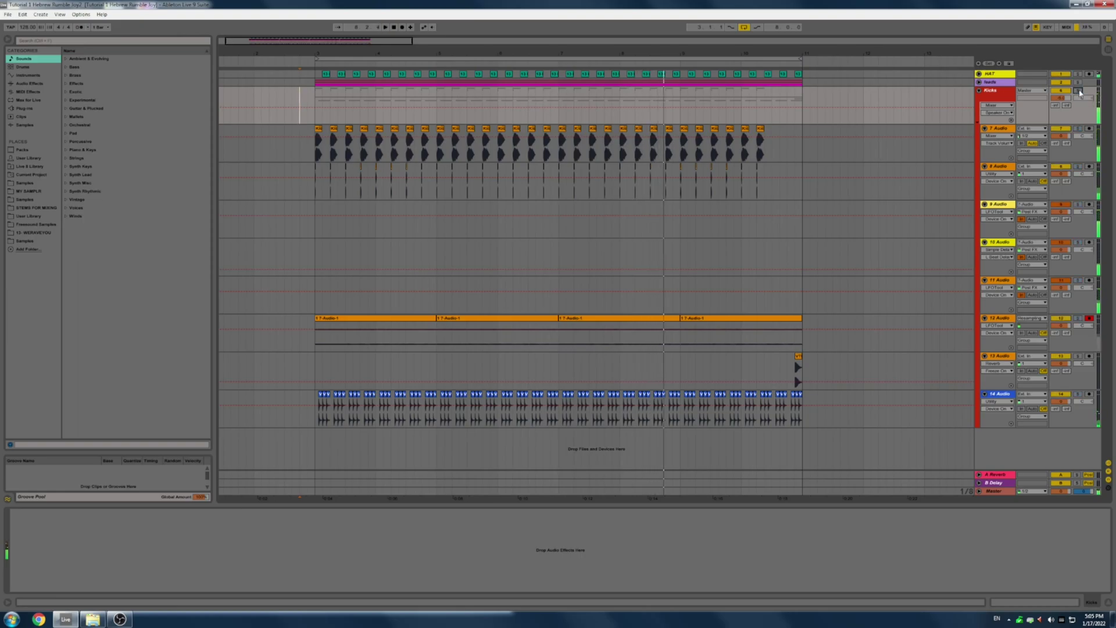
pyautogui.click(1002, 134)
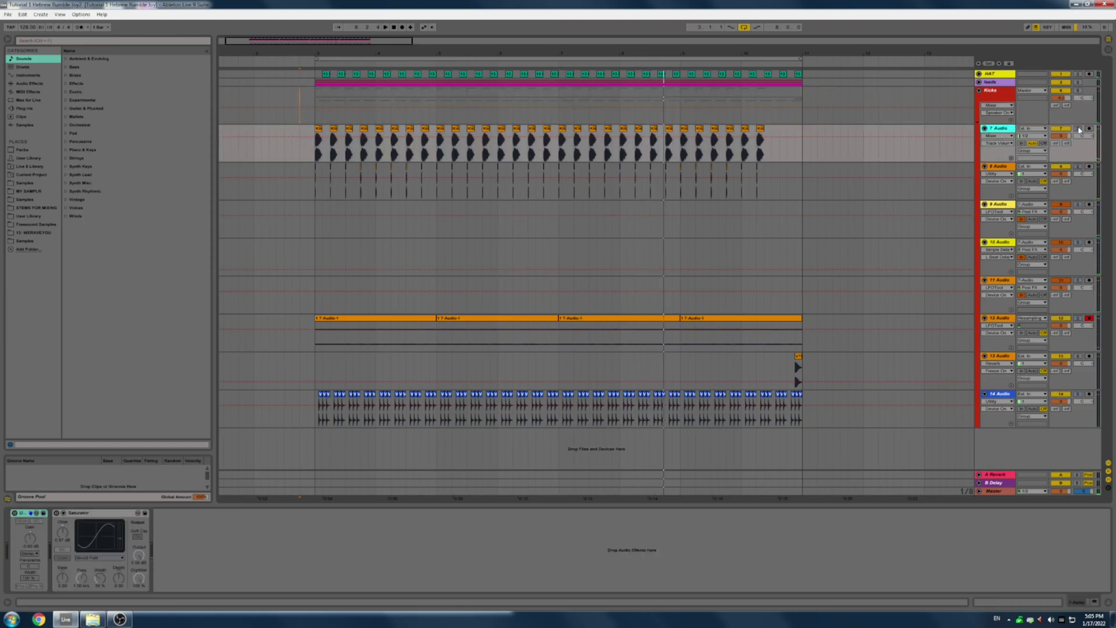
pyautogui.click(1079, 129)
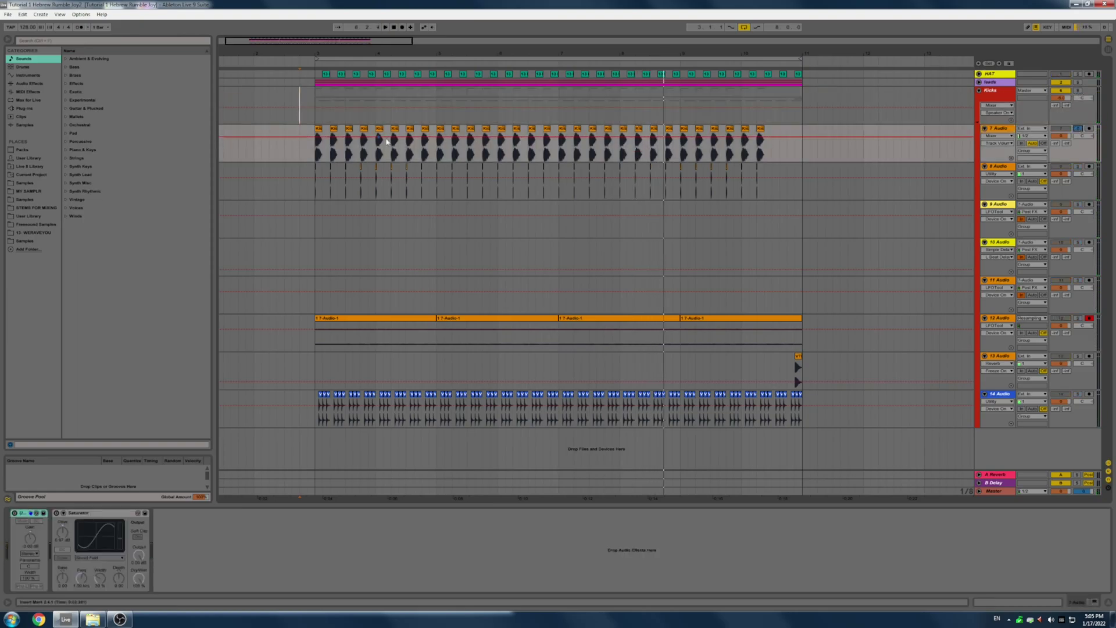
pyautogui.click(314, 160)
pyautogui.press('space')
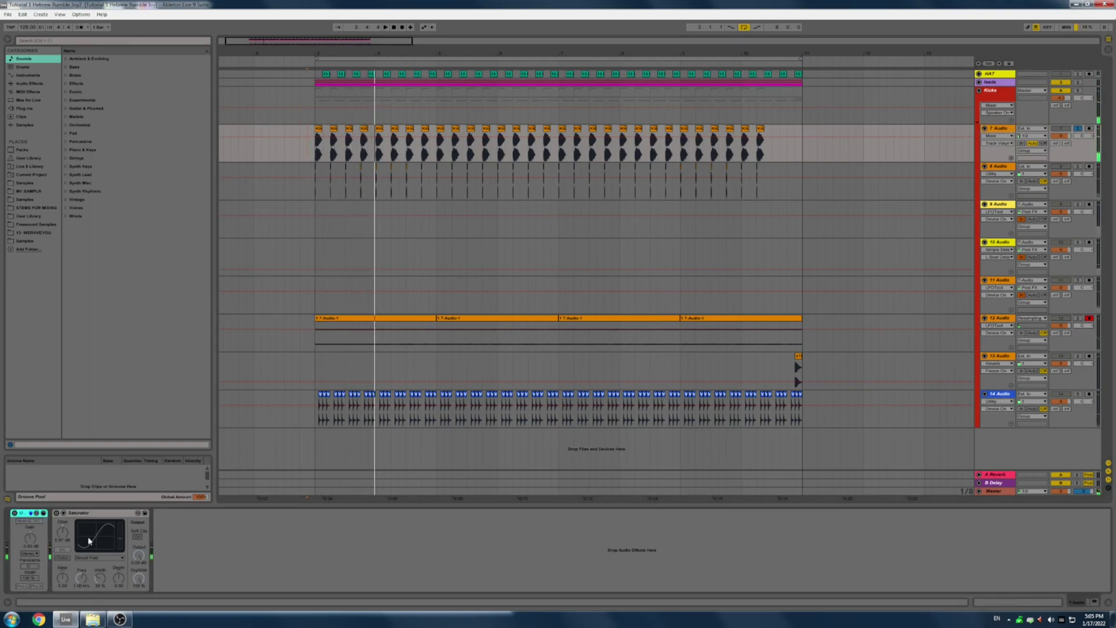
pyautogui.press('space')
pyautogui.press('space')
# Show the 8 Audio track's devices and replay from the clip start
pyautogui.press('space')
pyautogui.click(1077, 168)
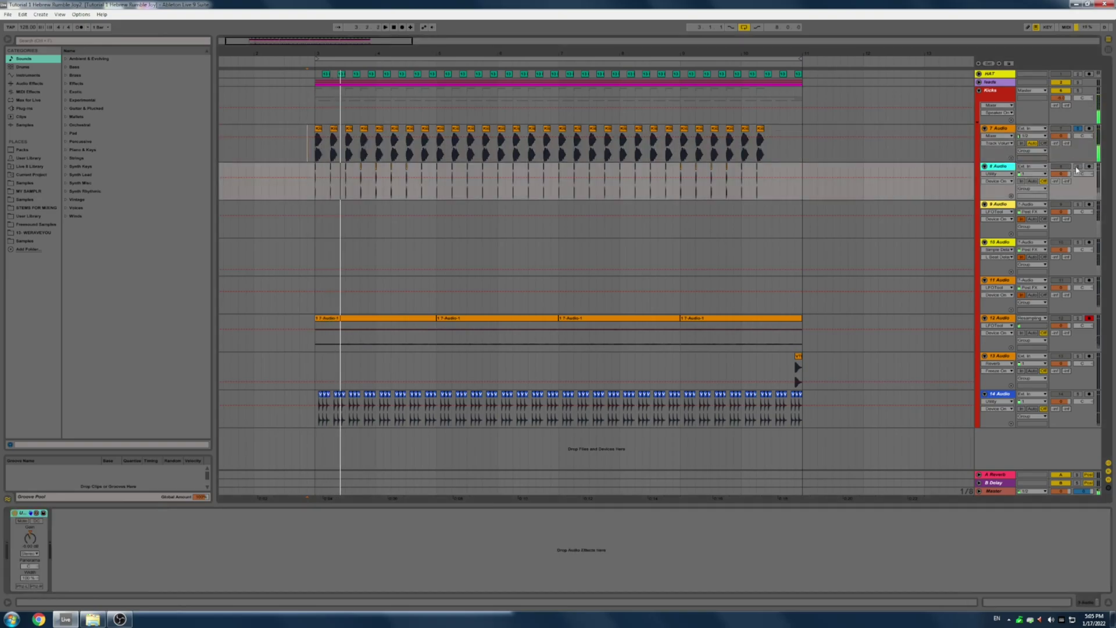
pyautogui.press('space')
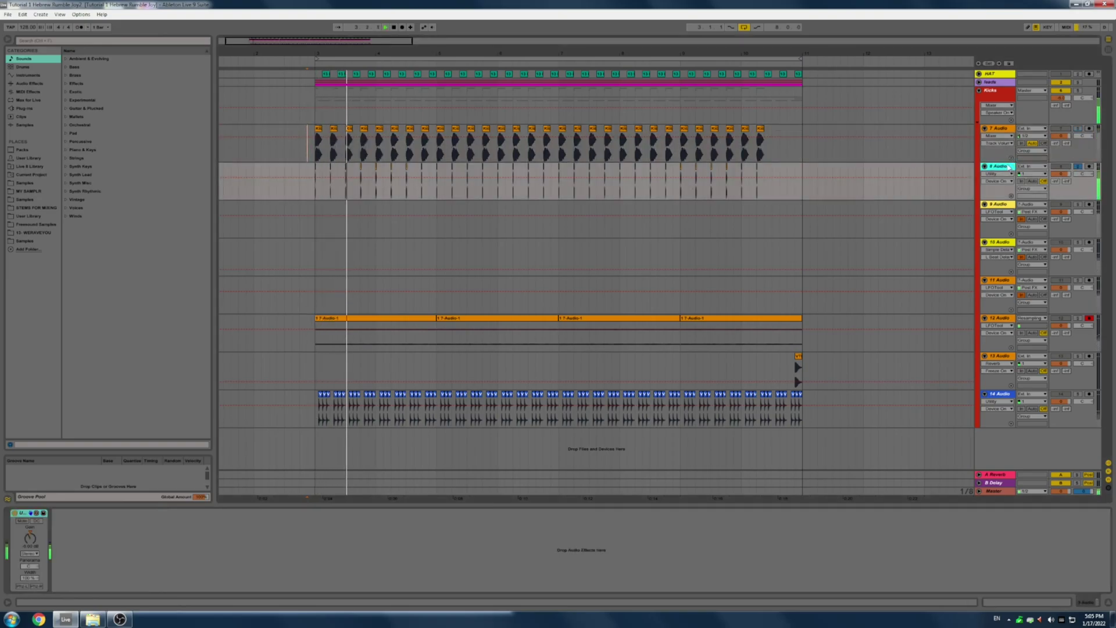
pyautogui.press('space')
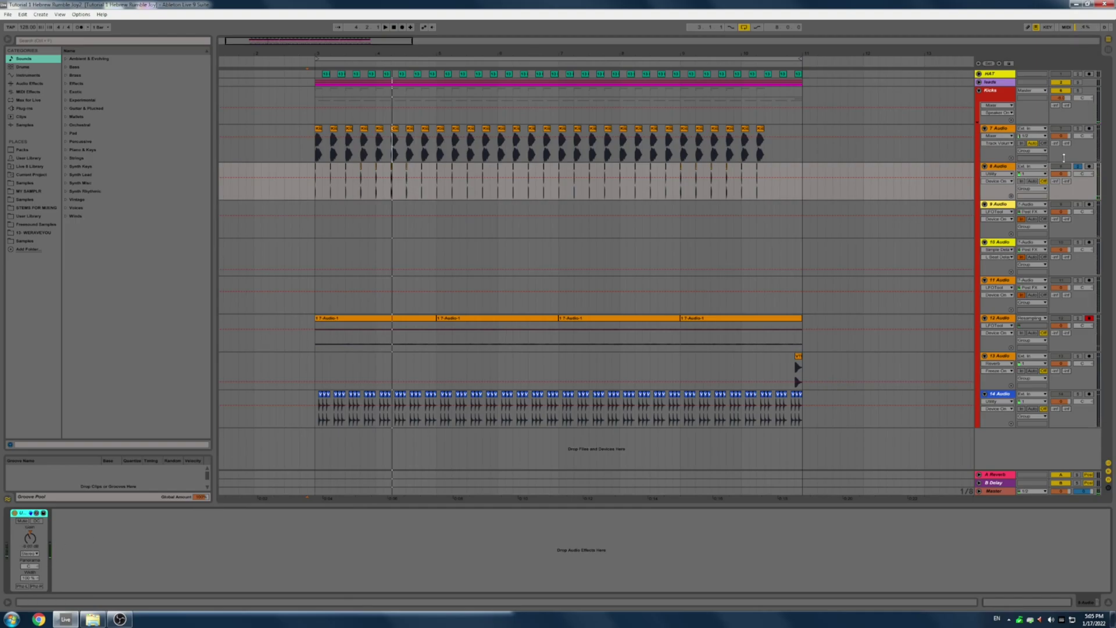
pyautogui.press('space')
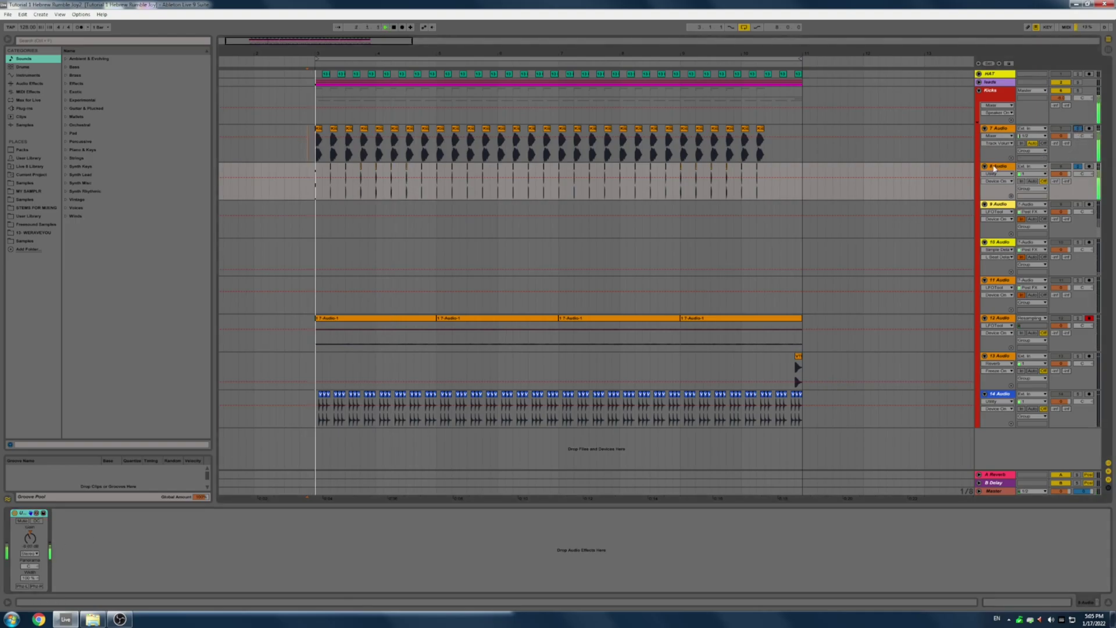
# Solo the 8 Audio and 9 Audio tracks and select 9 Audio
pyautogui.click(1078, 167)
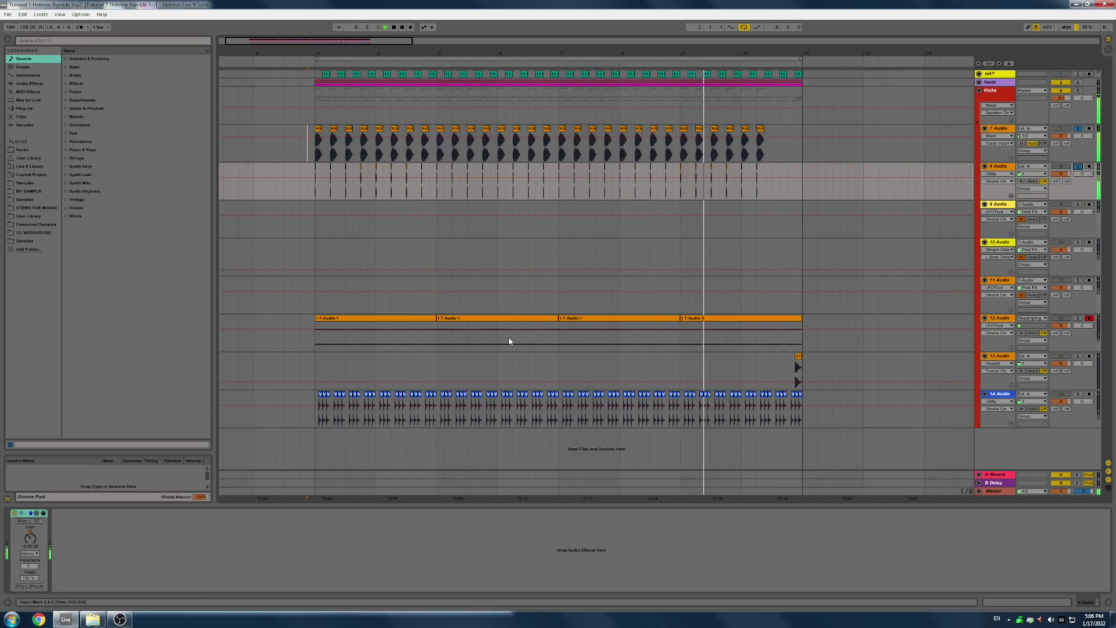
pyautogui.click(1006, 205)
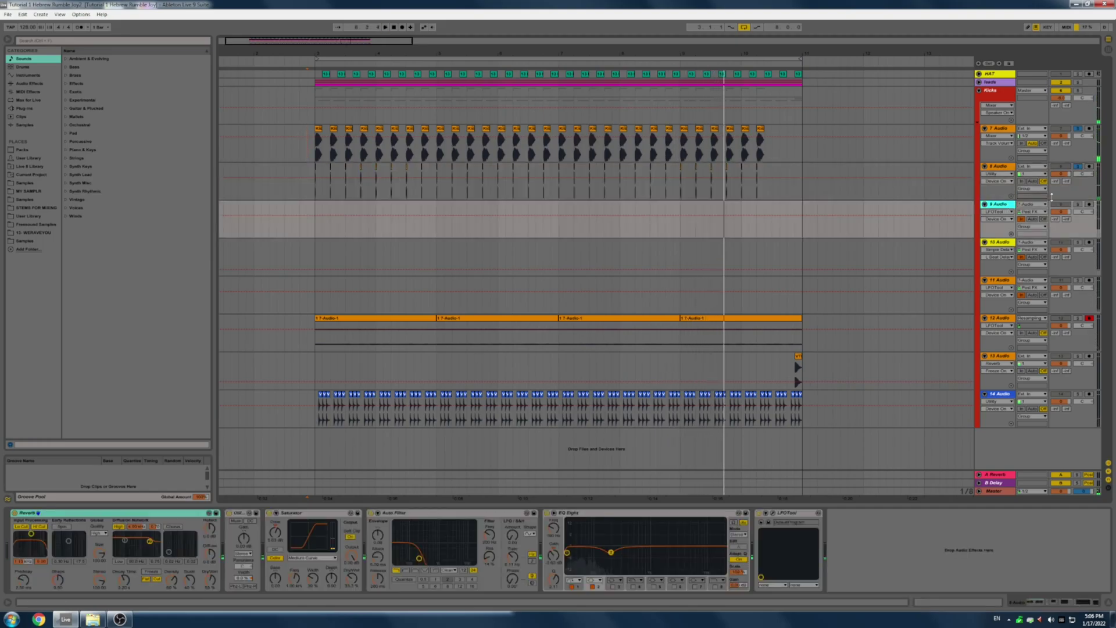
pyautogui.click(1077, 205)
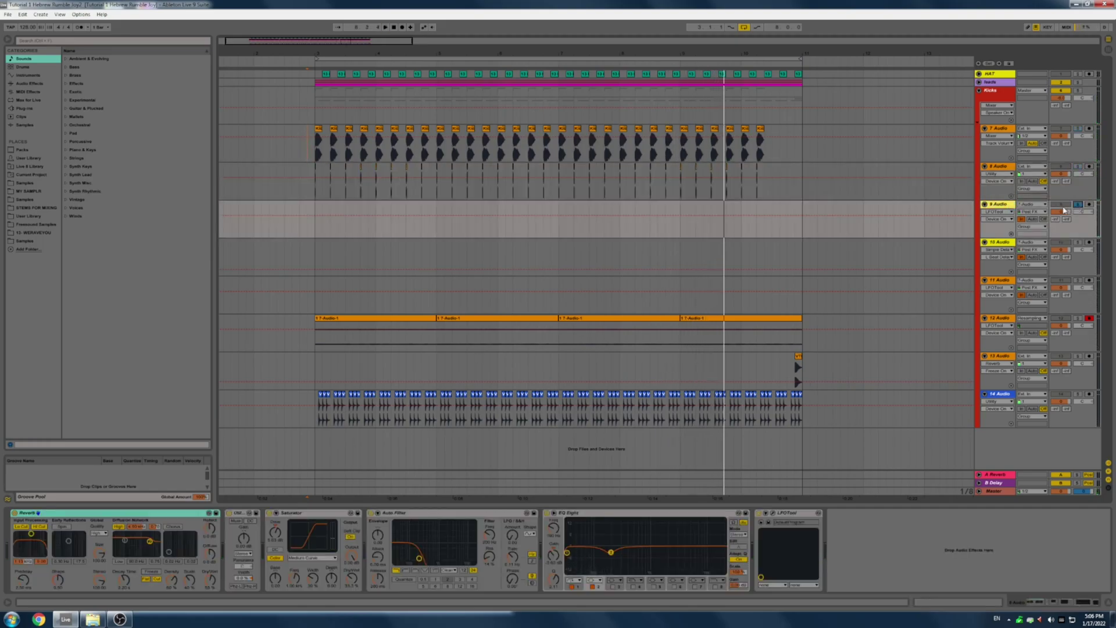
pyautogui.click(1004, 206)
pyautogui.rightClick(1001, 207)
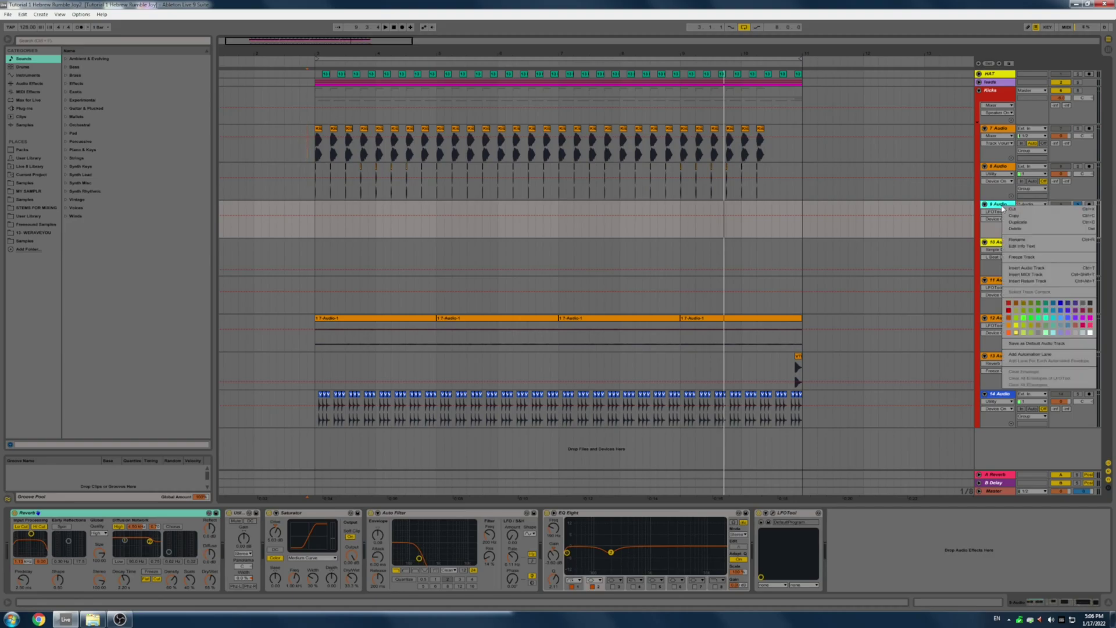
pyautogui.click(1024, 205)
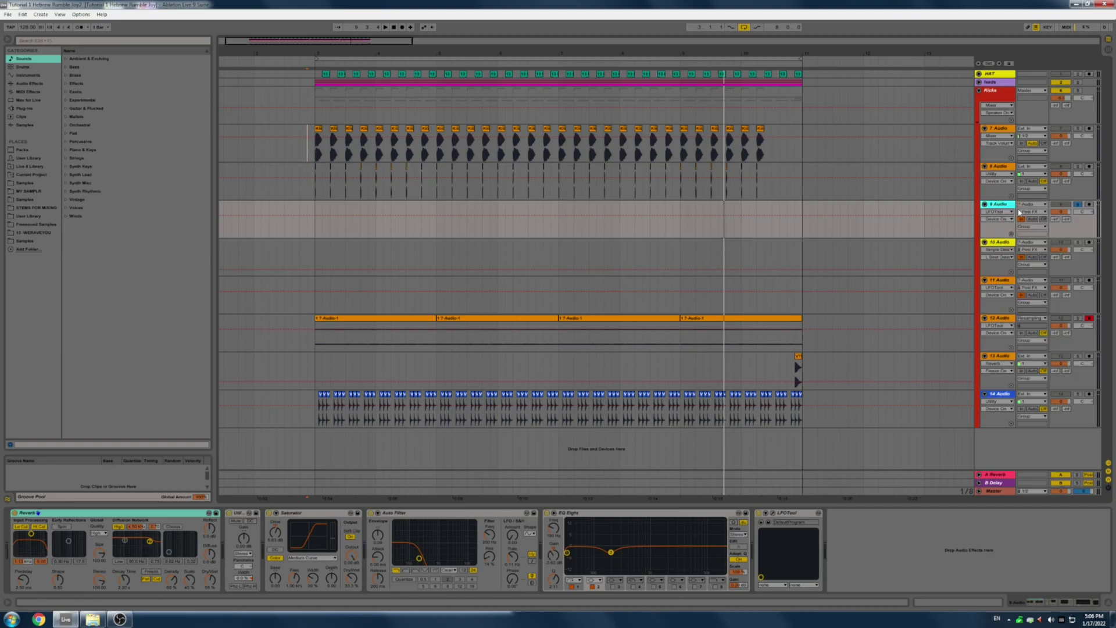
# Set 9 Audio's input to 7-Audio, tapped Post FX
pyautogui.click(1024, 205)
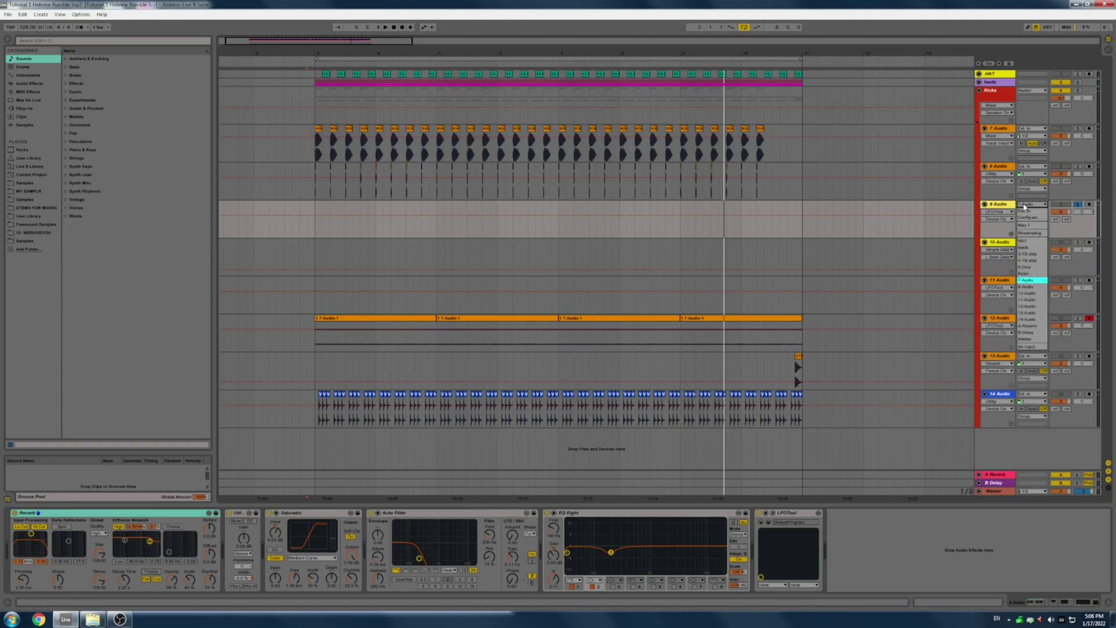
pyautogui.click(1032, 282)
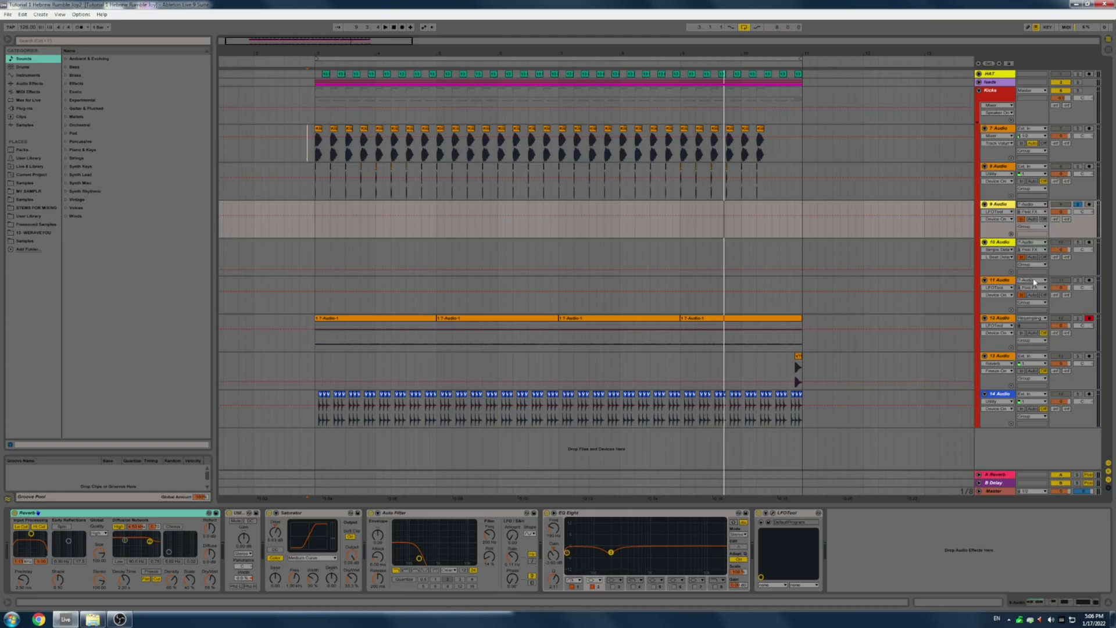
pyautogui.click(1001, 130)
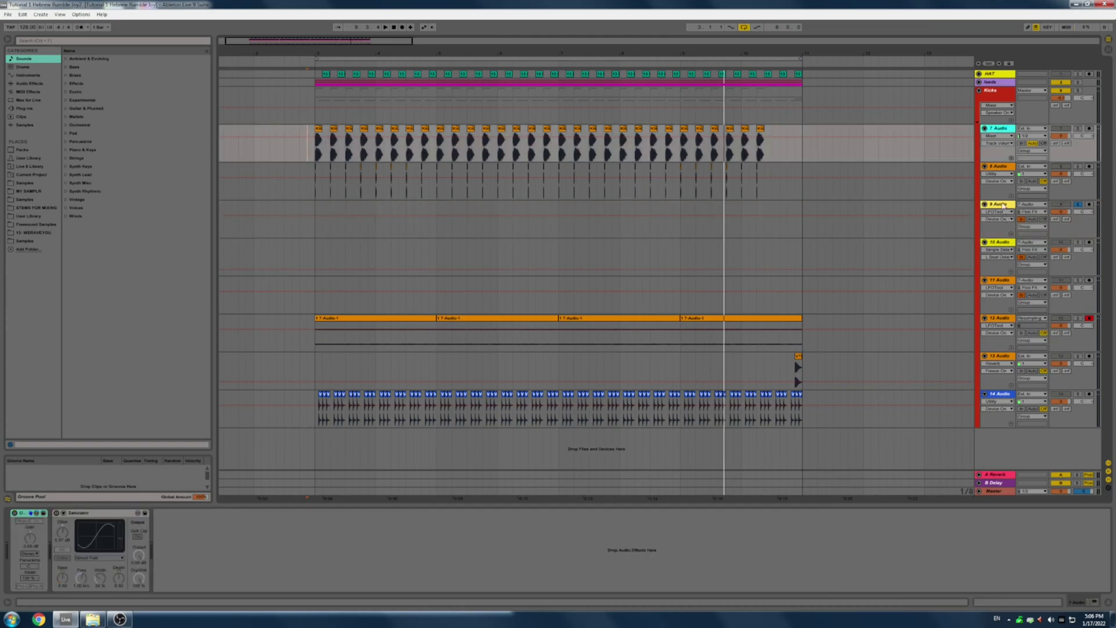
pyautogui.click(1029, 207)
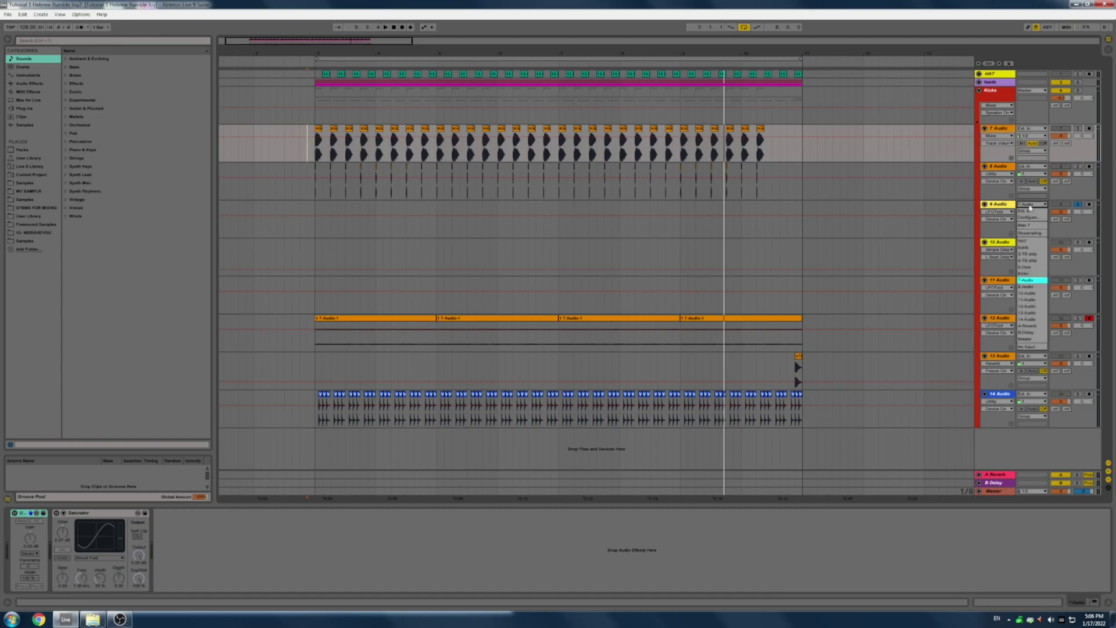
pyautogui.click(1031, 284)
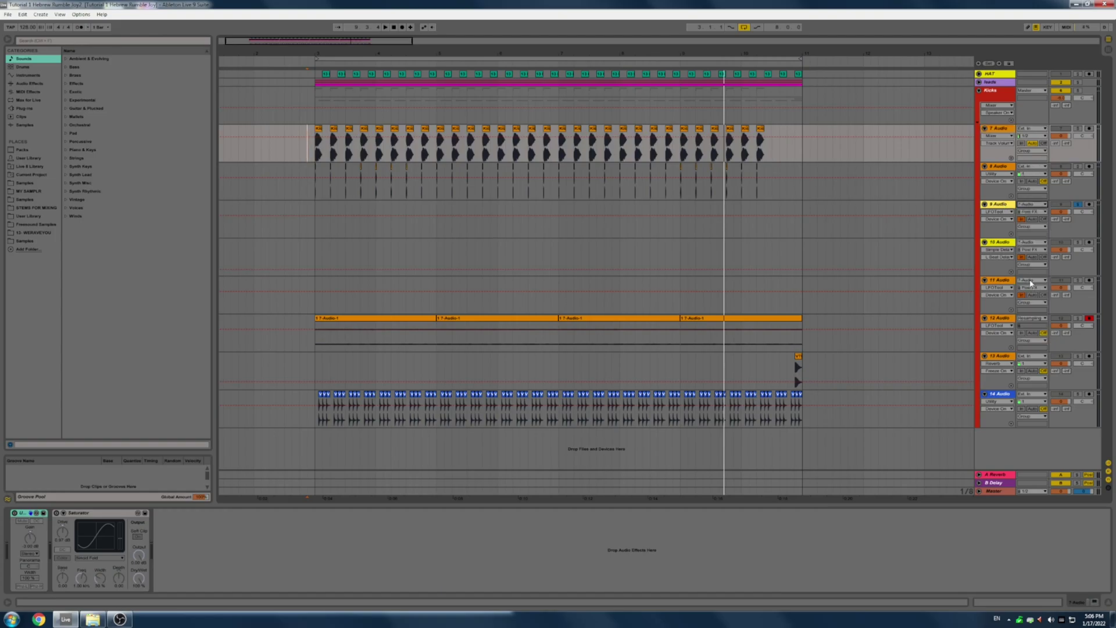
pyautogui.click(1029, 212)
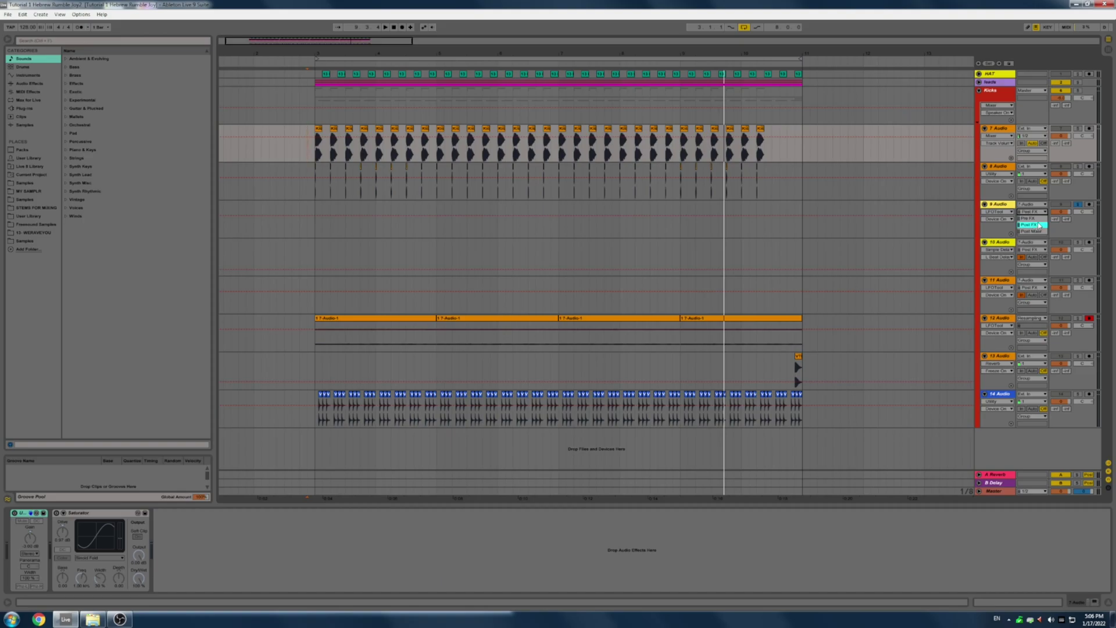
pyautogui.click(1038, 225)
# Bypass every device on 9 Audio and play the unprocessed track
pyautogui.click(1010, 204)
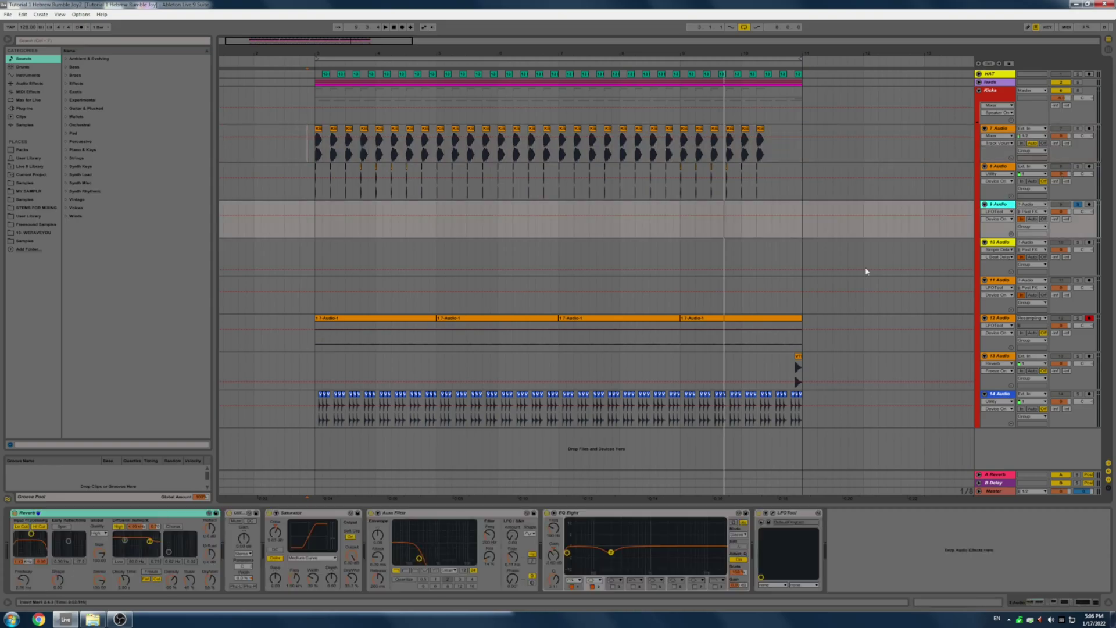
pyautogui.click(223, 513)
pyautogui.click(229, 513)
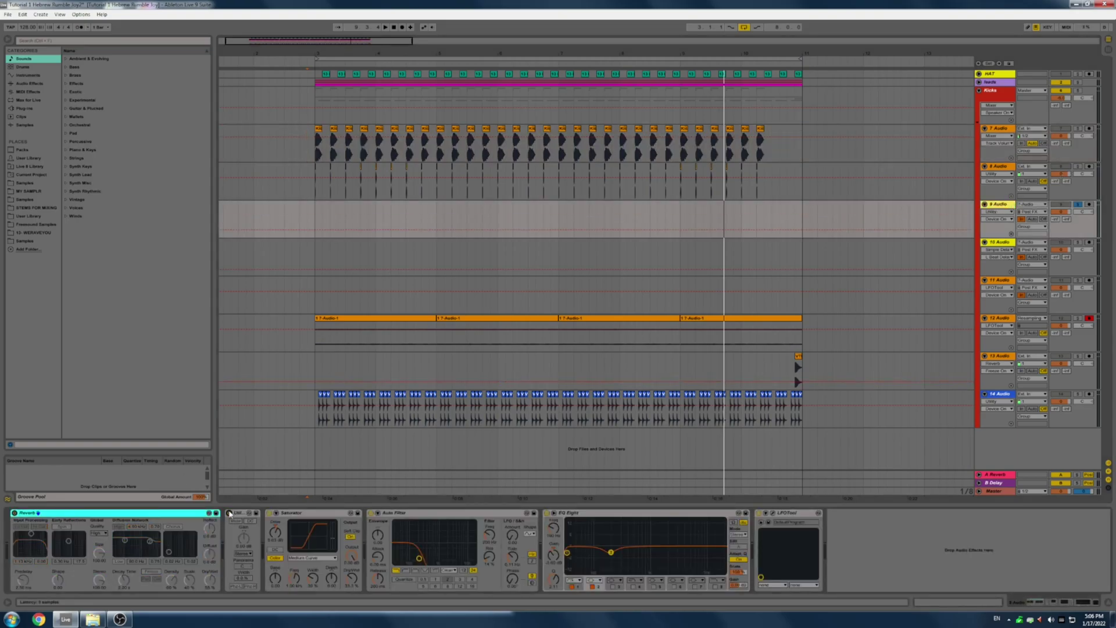
pyautogui.click(273, 512)
pyautogui.click(269, 512)
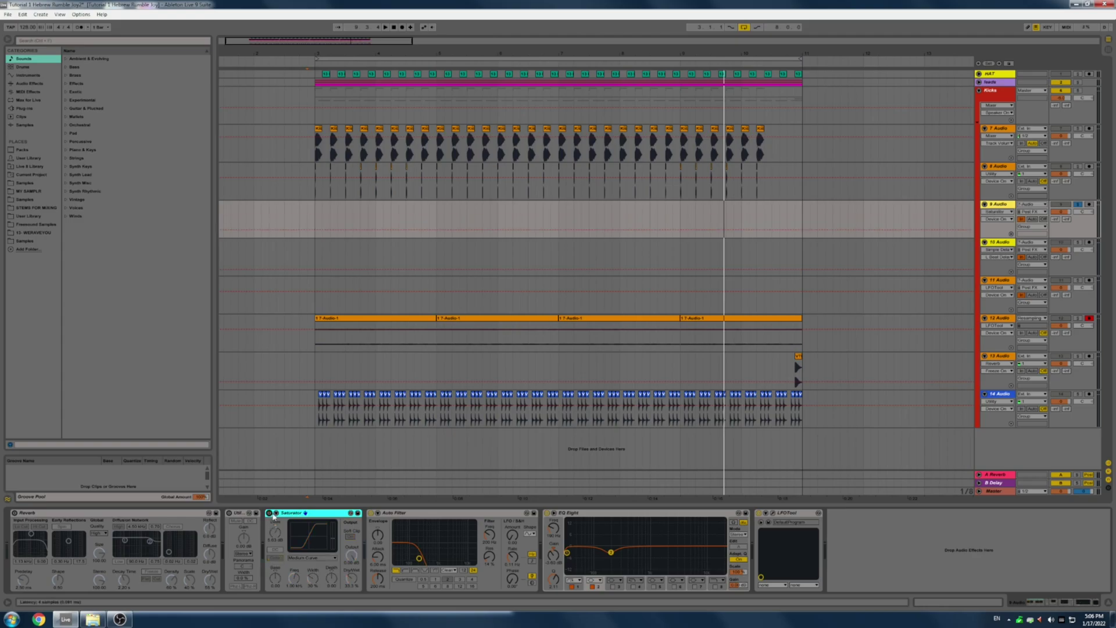
pyautogui.click(370, 513)
pyautogui.click(546, 512)
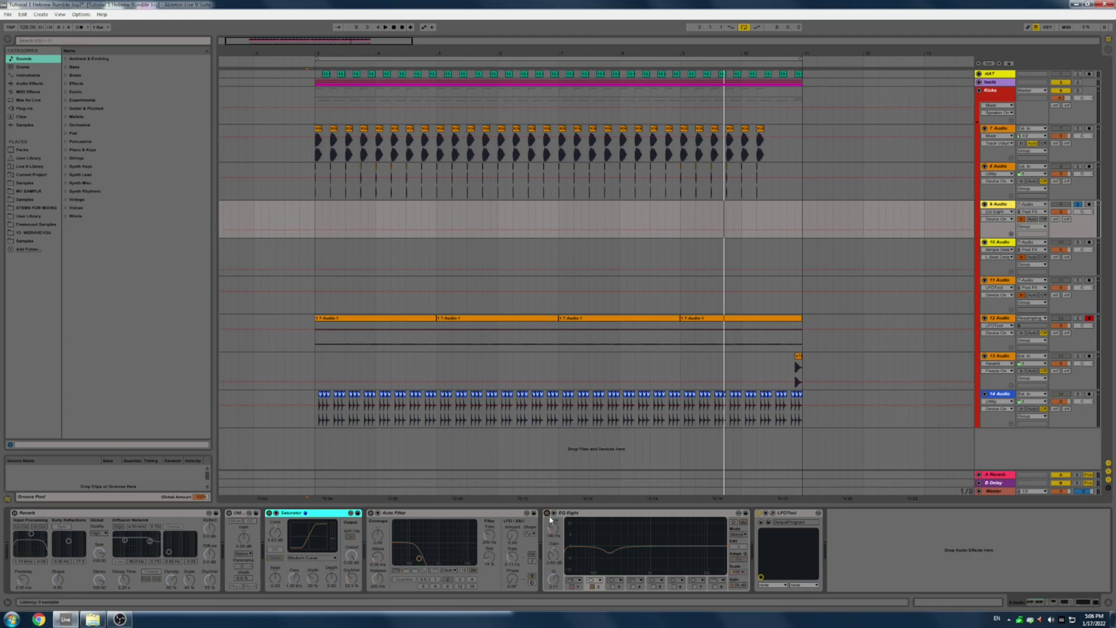
pyautogui.click(768, 512)
pyautogui.press('space')
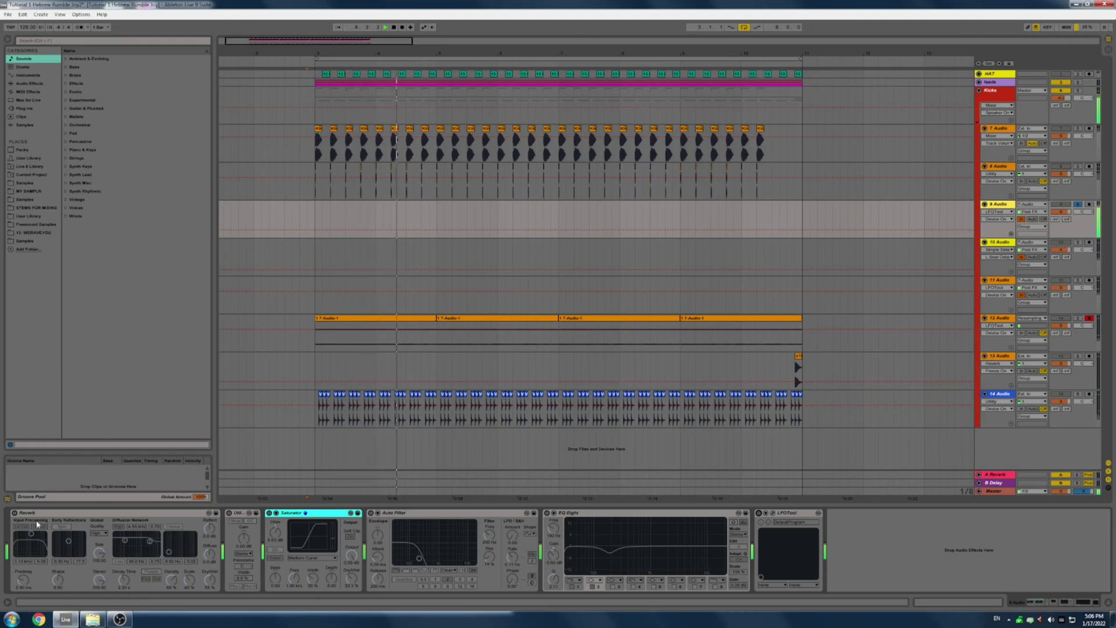
# Switch Reverb and Utility back on and play to hear them
pyautogui.click(15, 513)
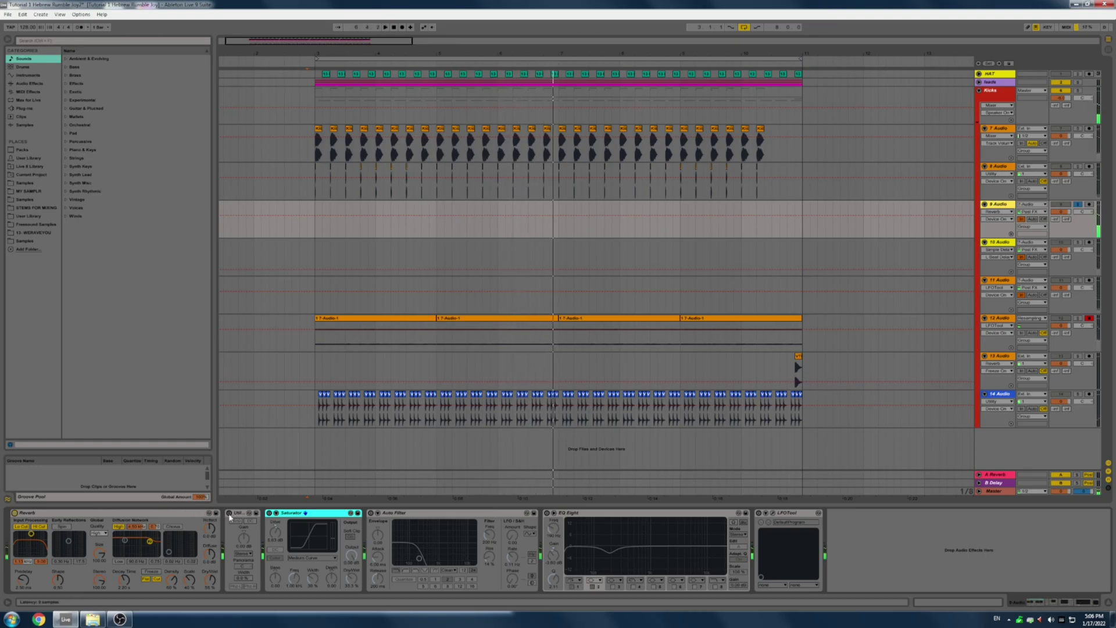
pyautogui.click(229, 513)
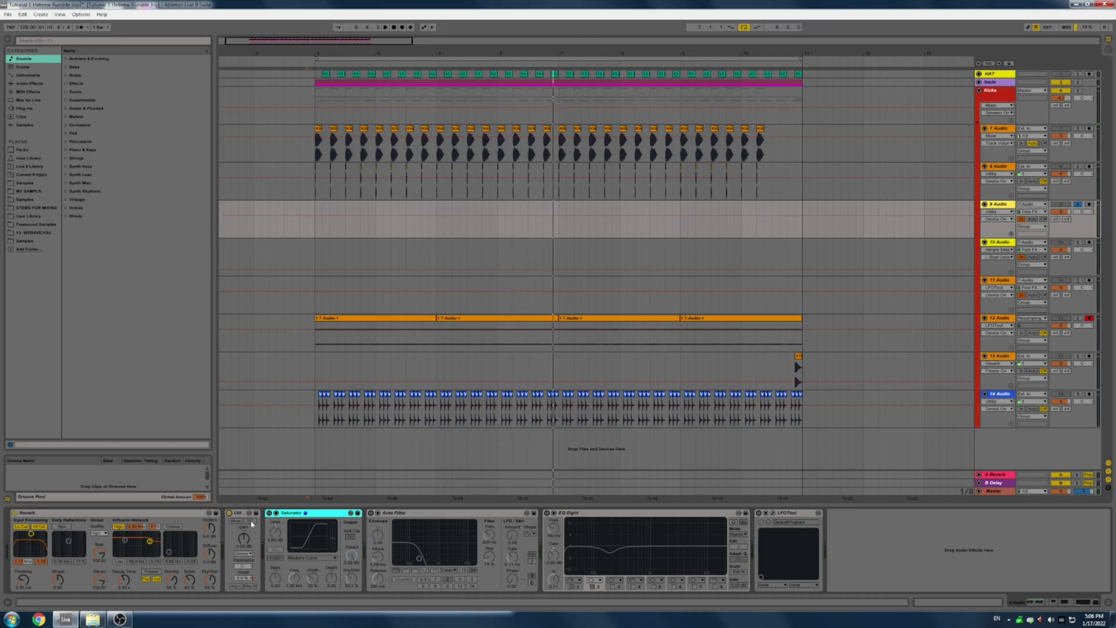
pyautogui.press('space')
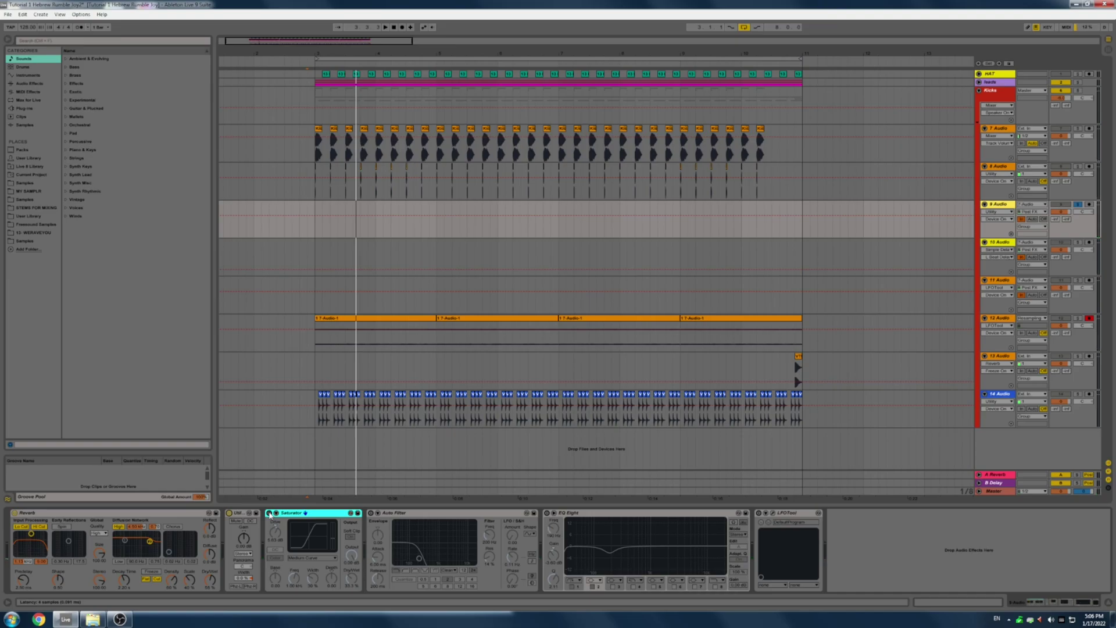
# Switch Saturator and Auto Filter back on, auditioning after each
pyautogui.click(269, 513)
pyautogui.press('space')
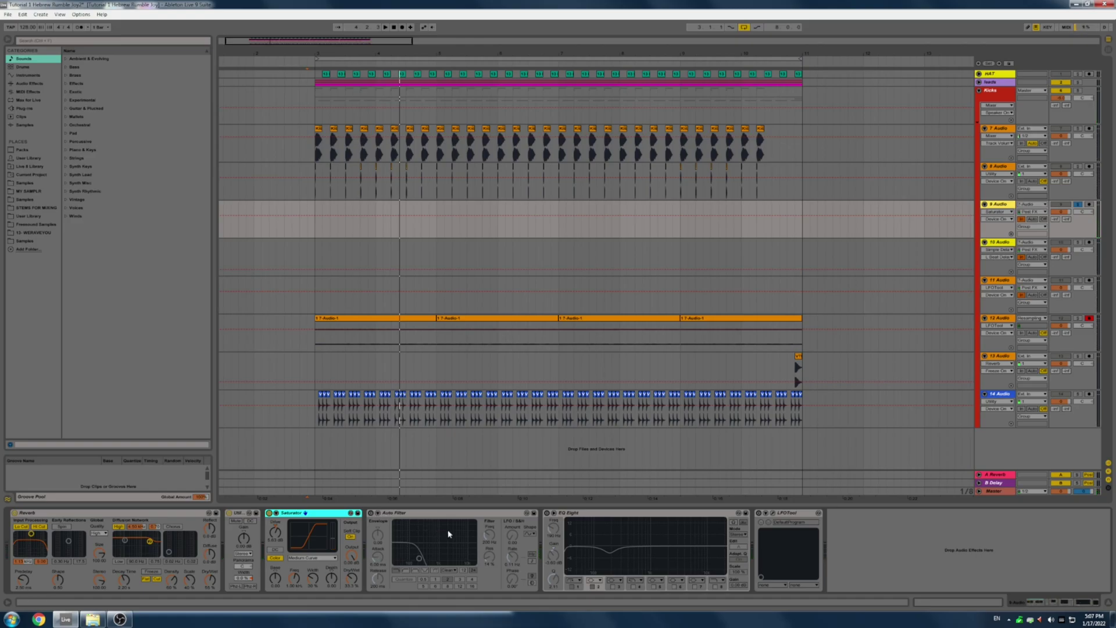
pyautogui.click(371, 513)
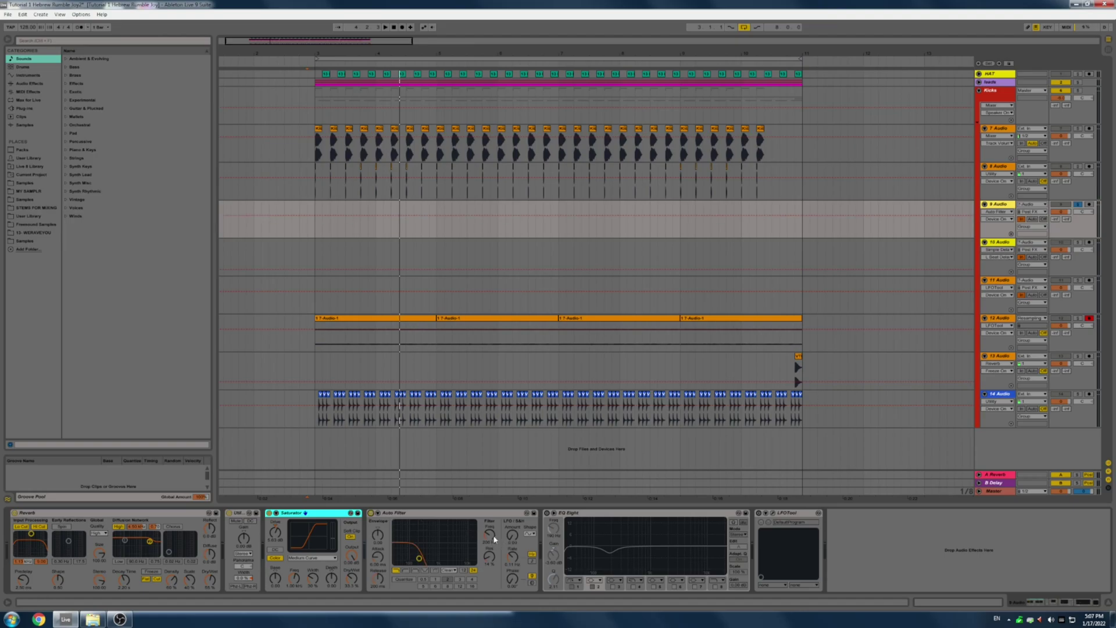
pyautogui.press('space')
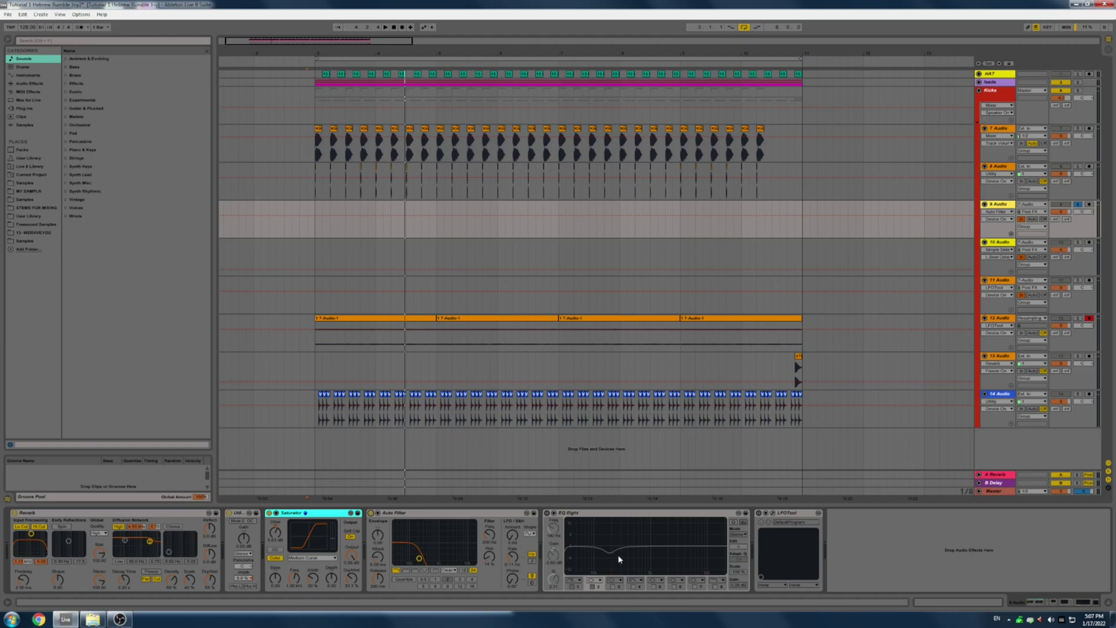
# Enable EQ Eight and LFOTool, play, and briefly view the LFOTool plugin window
pyautogui.click(547, 514)
pyautogui.press('space')
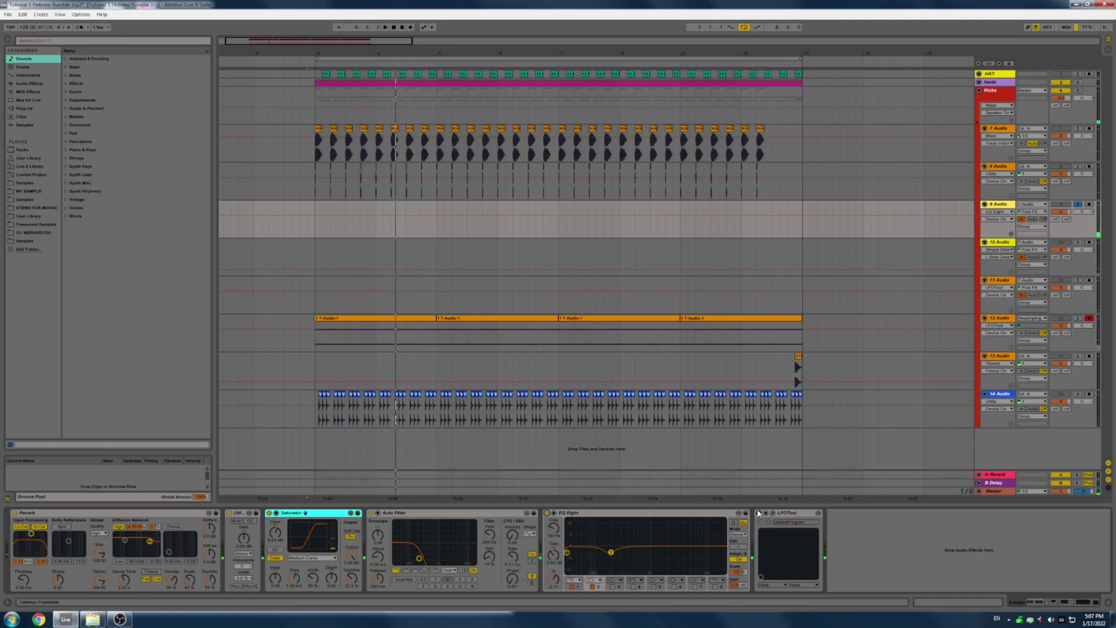
pyautogui.click(758, 514)
pyautogui.press('space')
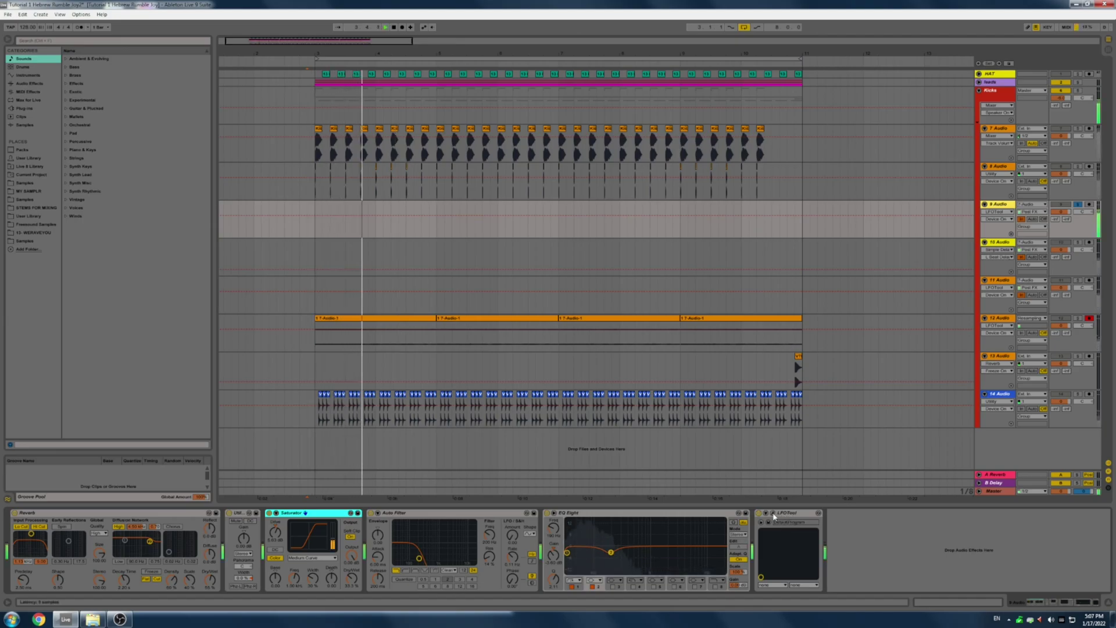
pyautogui.click(773, 514)
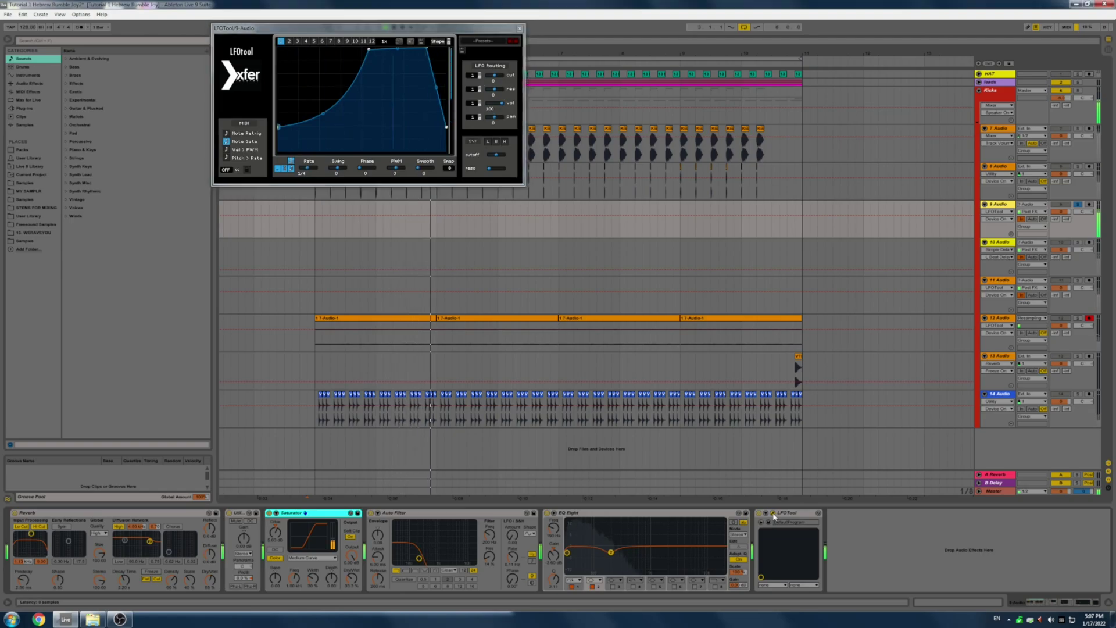
pyautogui.click(773, 514)
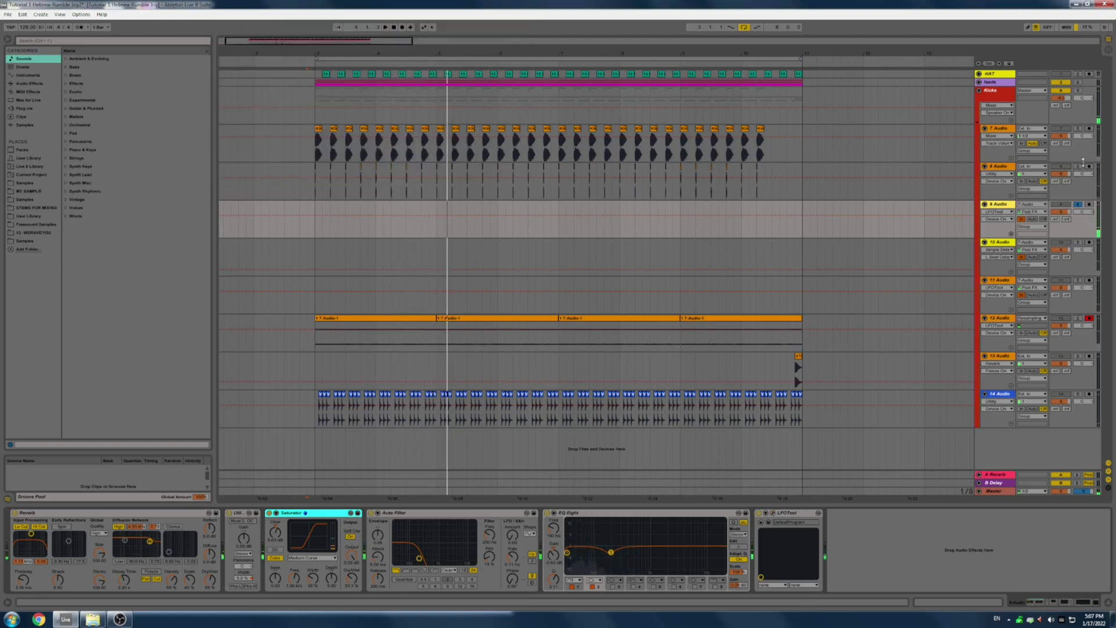
# Solo 7 Audio instead of 8 Audio and play it briefly
pyautogui.click(1077, 166)
pyautogui.click(1078, 128)
pyautogui.press('space')
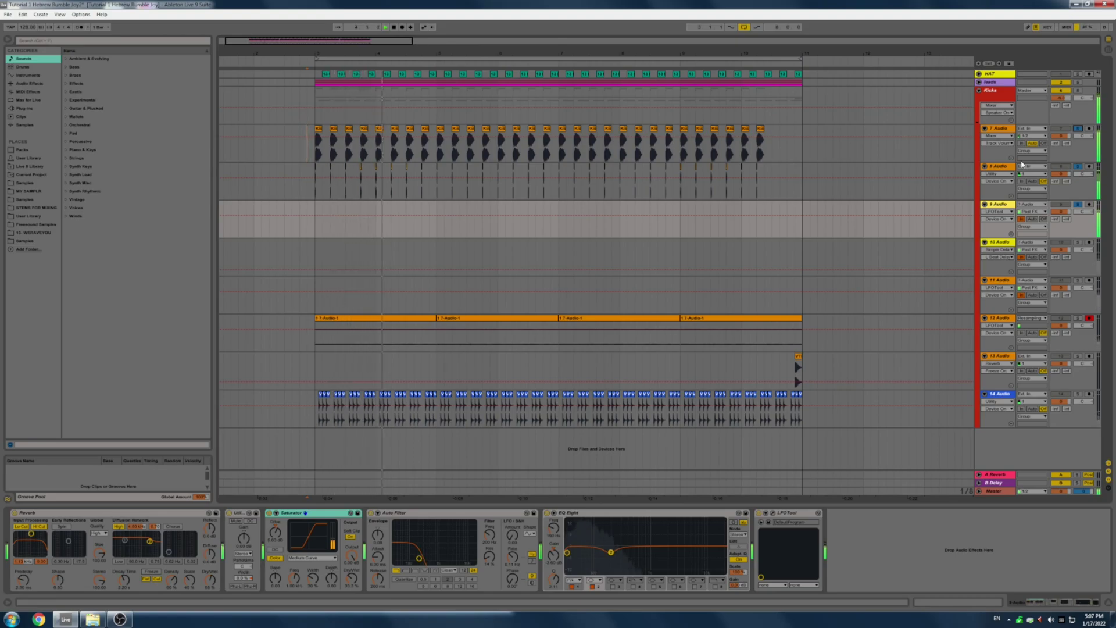
pyautogui.press('space')
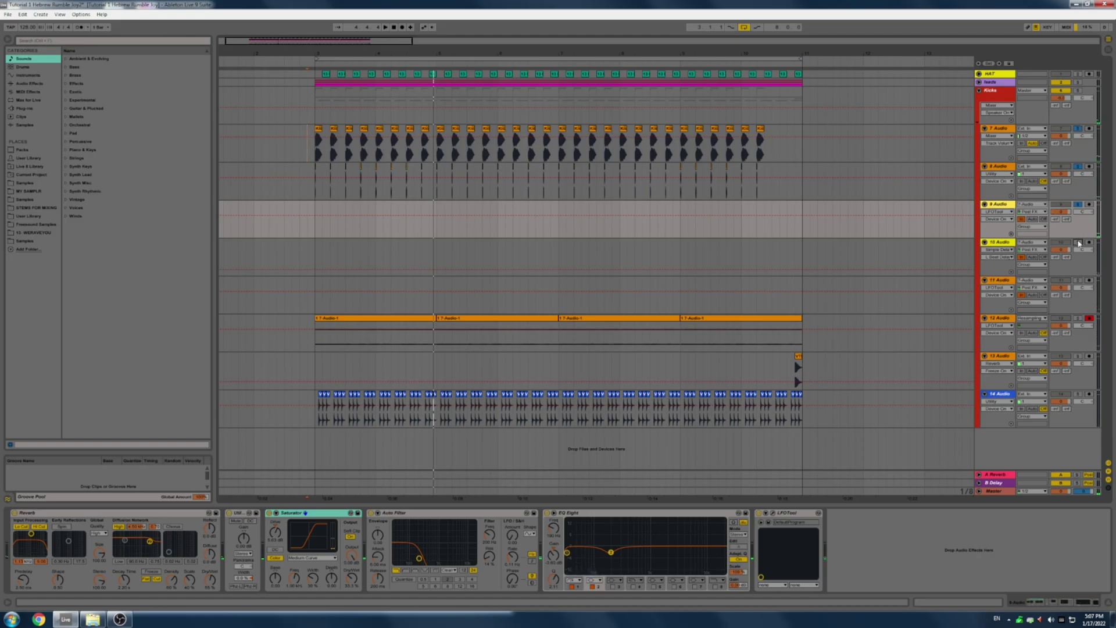
# Route the 10 Audio track's input from 7-Audio
pyautogui.click(1001, 243)
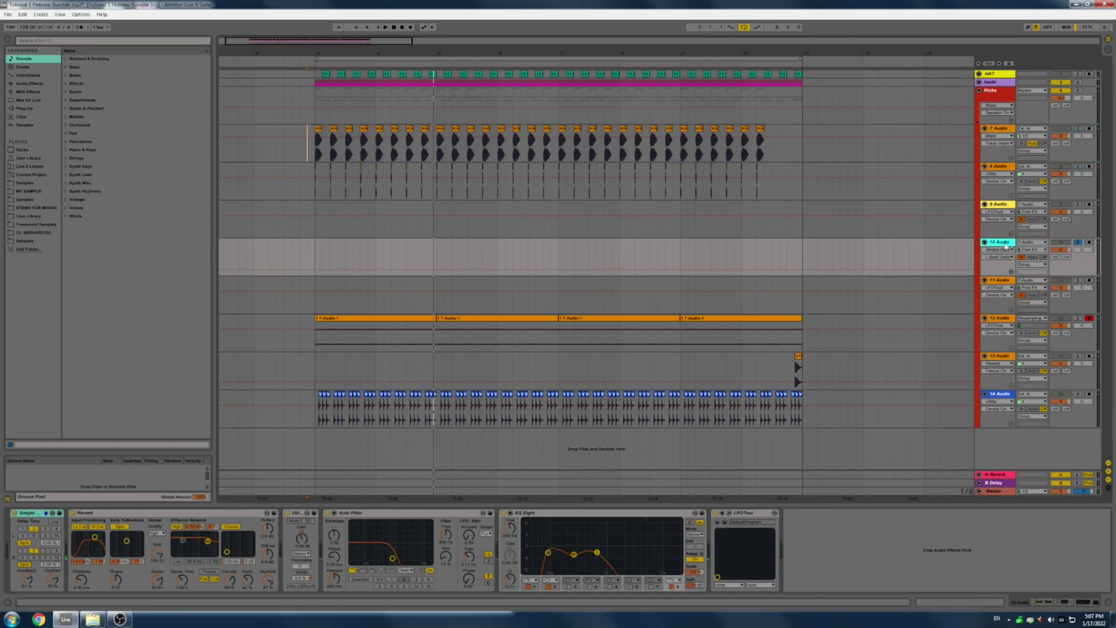
pyautogui.rightClick(1005, 246)
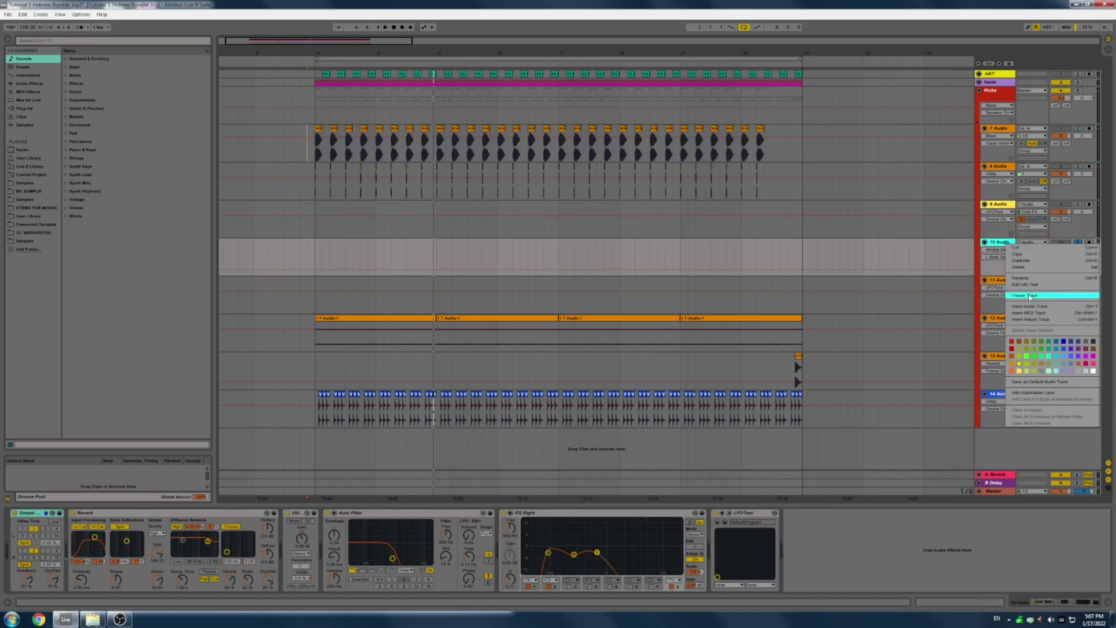
pyautogui.click(1006, 245)
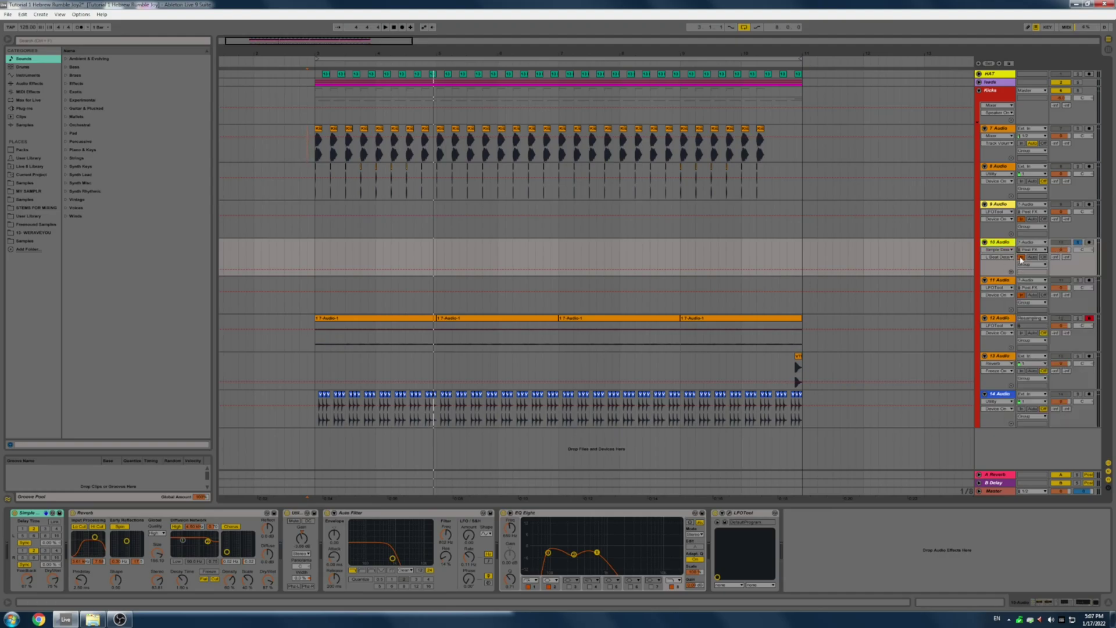
pyautogui.click(1032, 242)
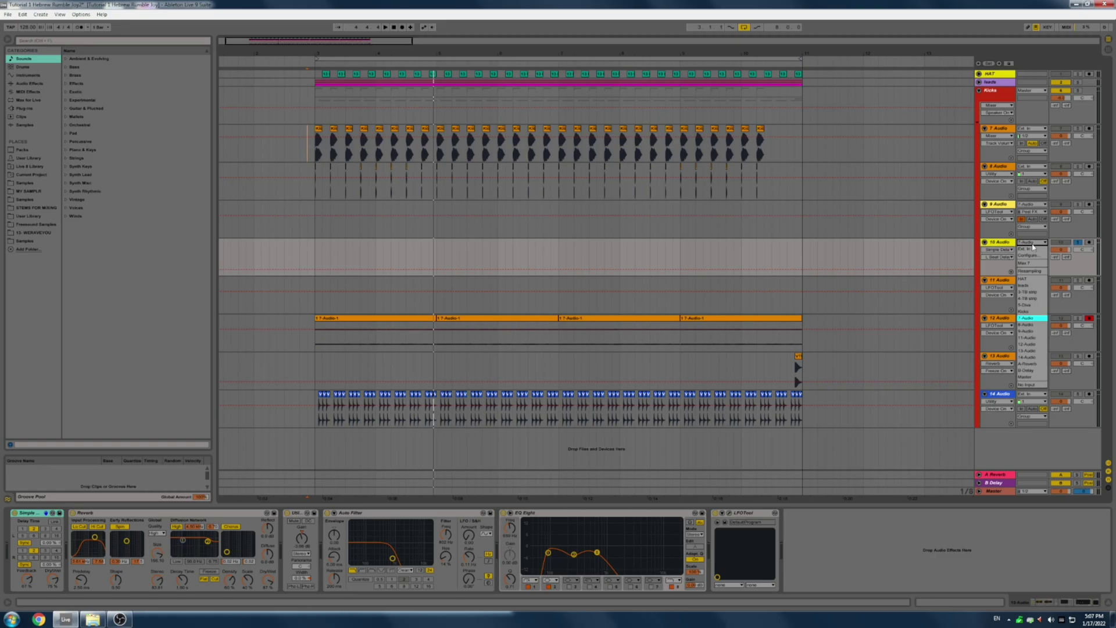
pyautogui.click(1031, 318)
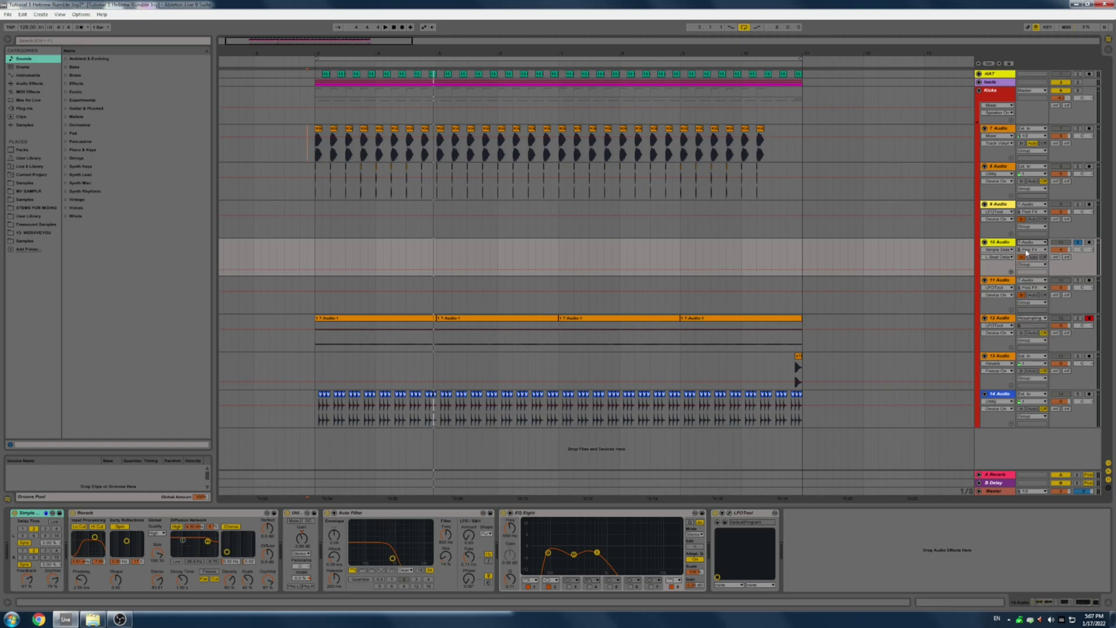
# Bypass Reverb, Utility, Auto Filter, EQ Eight, LFOTool and Simple Delay, then play 10 Audio dry
pyautogui.click(72, 512)
pyautogui.click(287, 513)
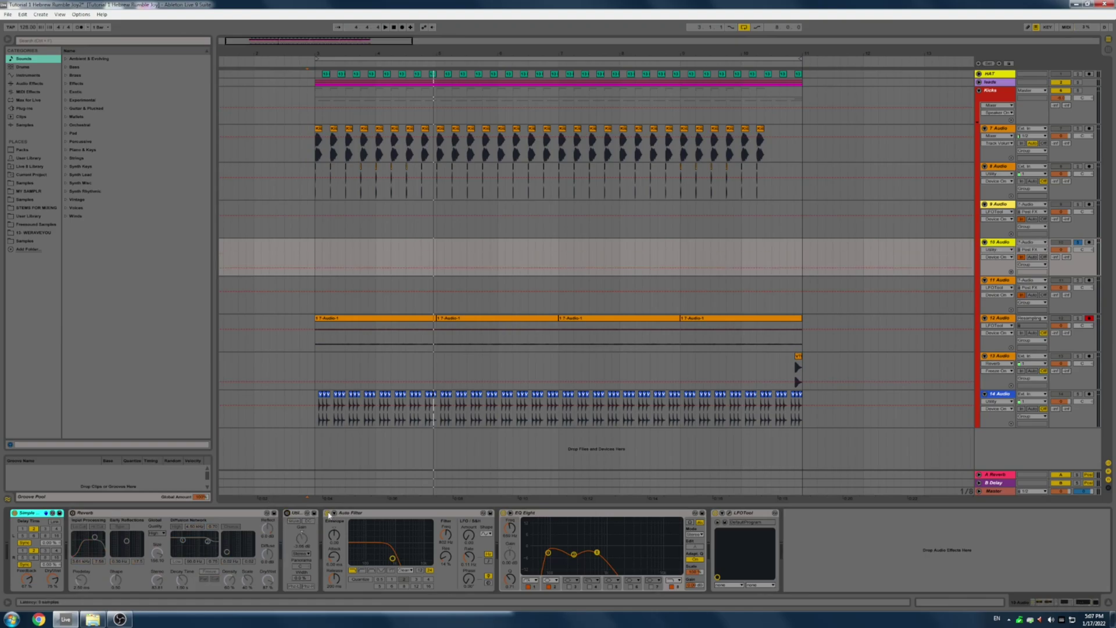
pyautogui.click(328, 513)
pyautogui.click(503, 513)
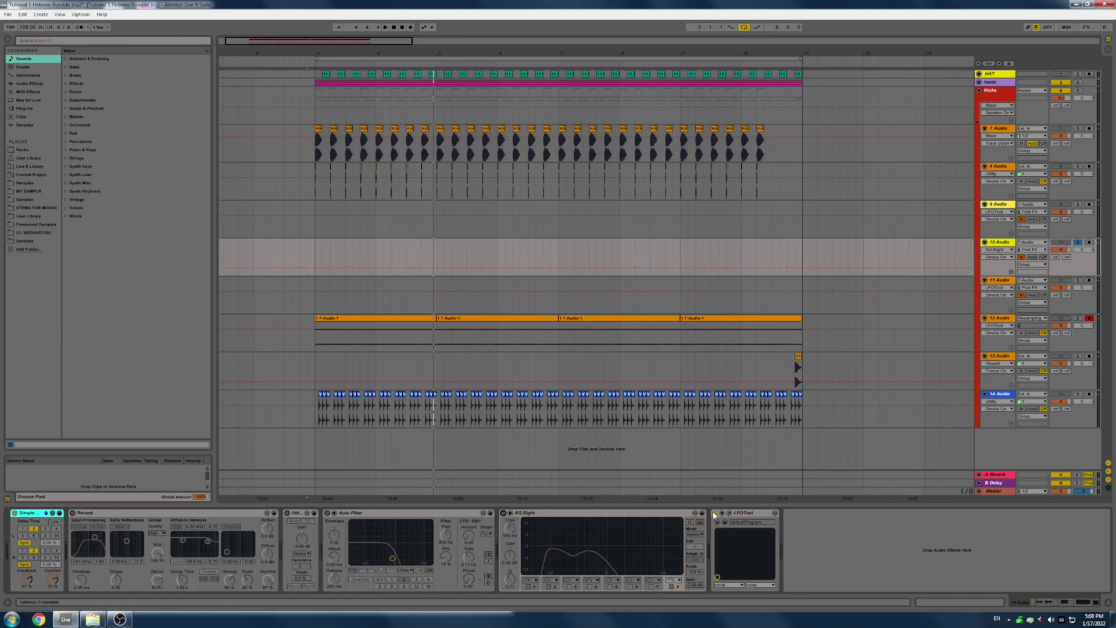
pyautogui.click(715, 513)
pyautogui.click(15, 512)
pyautogui.press('space')
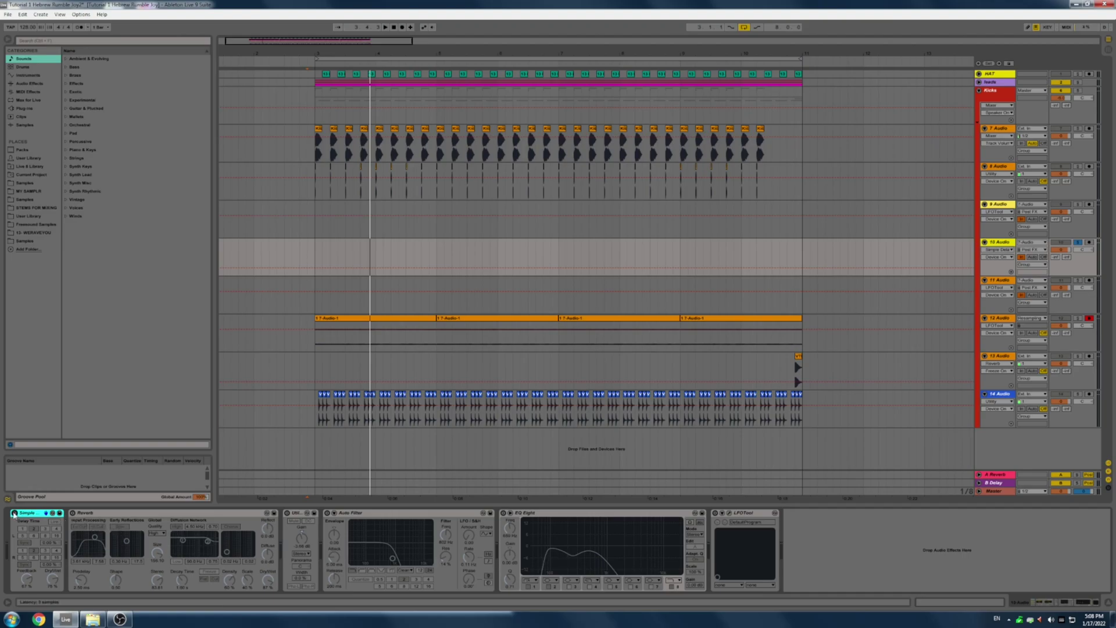
# Re-enable Simple Delay, Reverb and Utility on 10 Audio, auditioning after each
pyautogui.click(14, 512)
pyautogui.press('space')
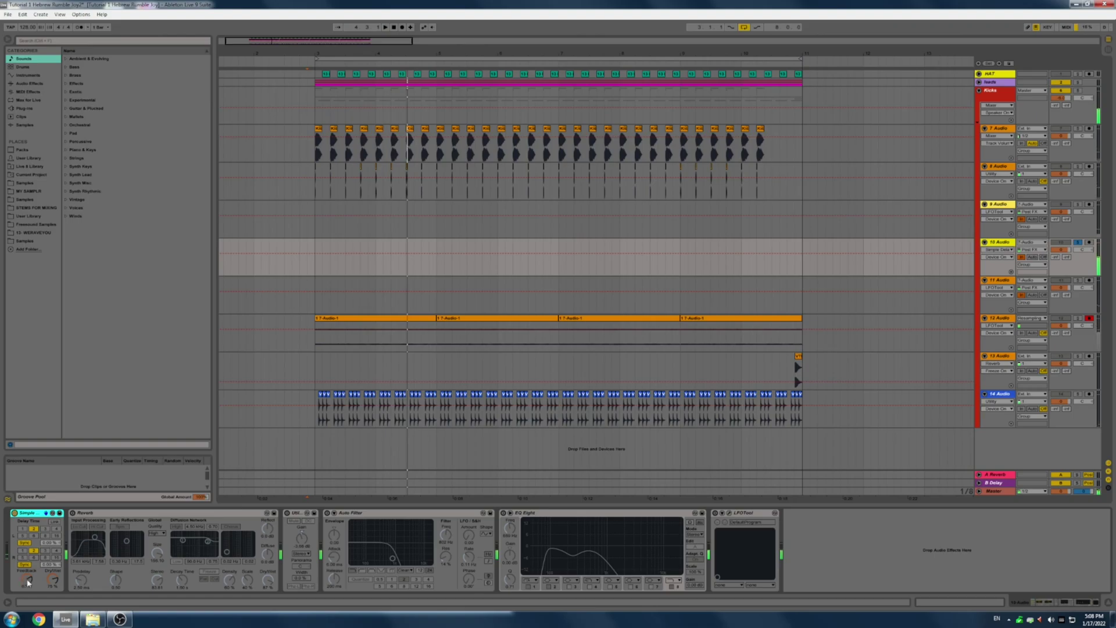
pyautogui.click(72, 514)
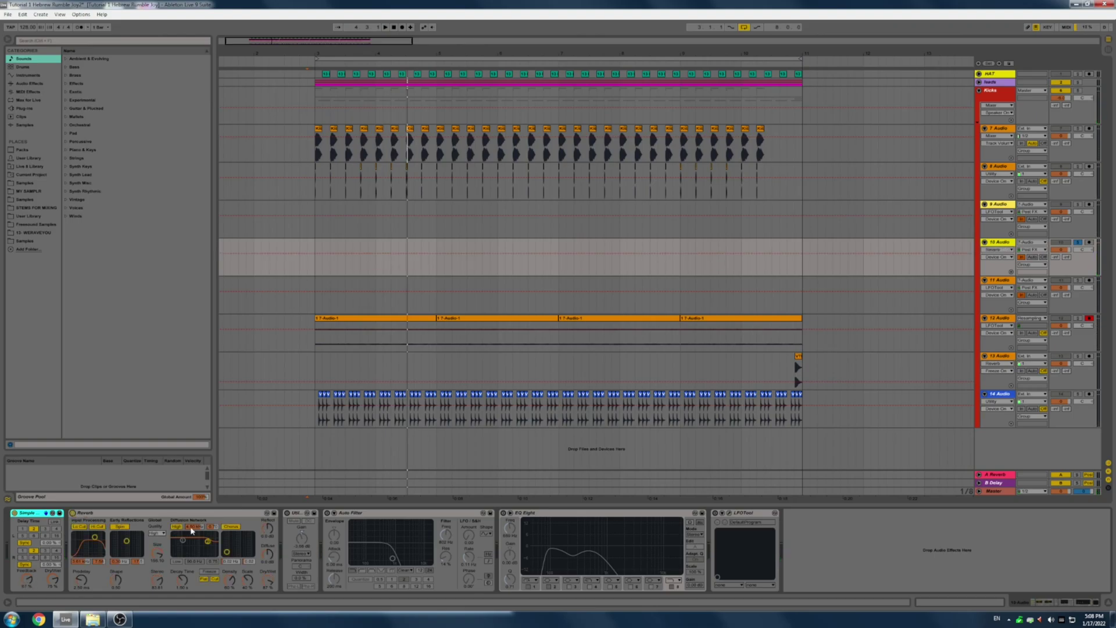
pyautogui.press('space')
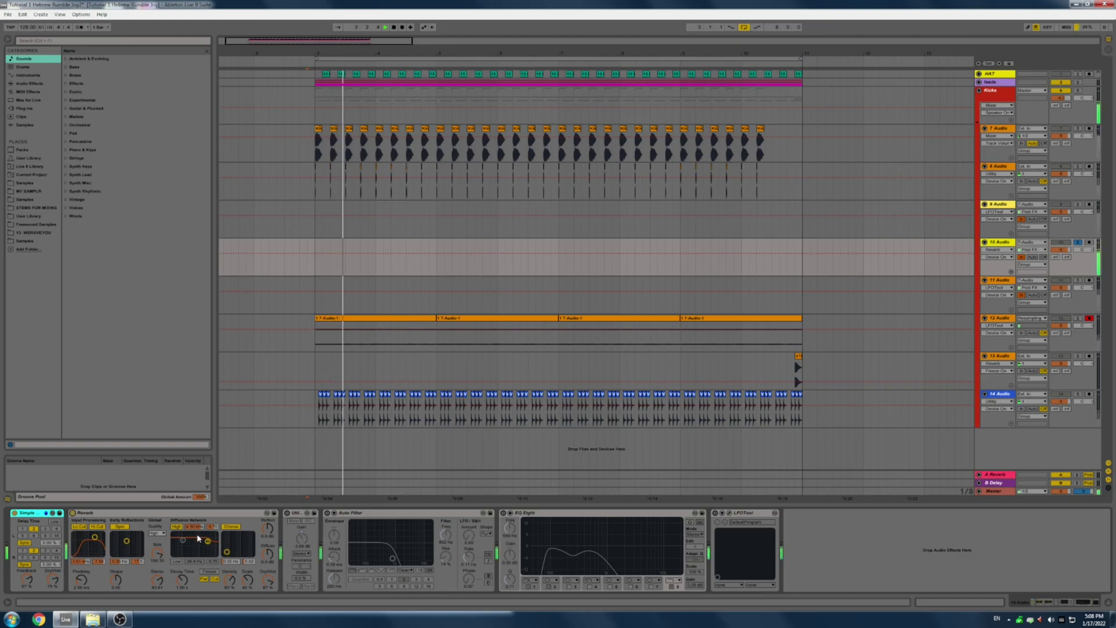
pyautogui.click(287, 513)
pyautogui.press('space')
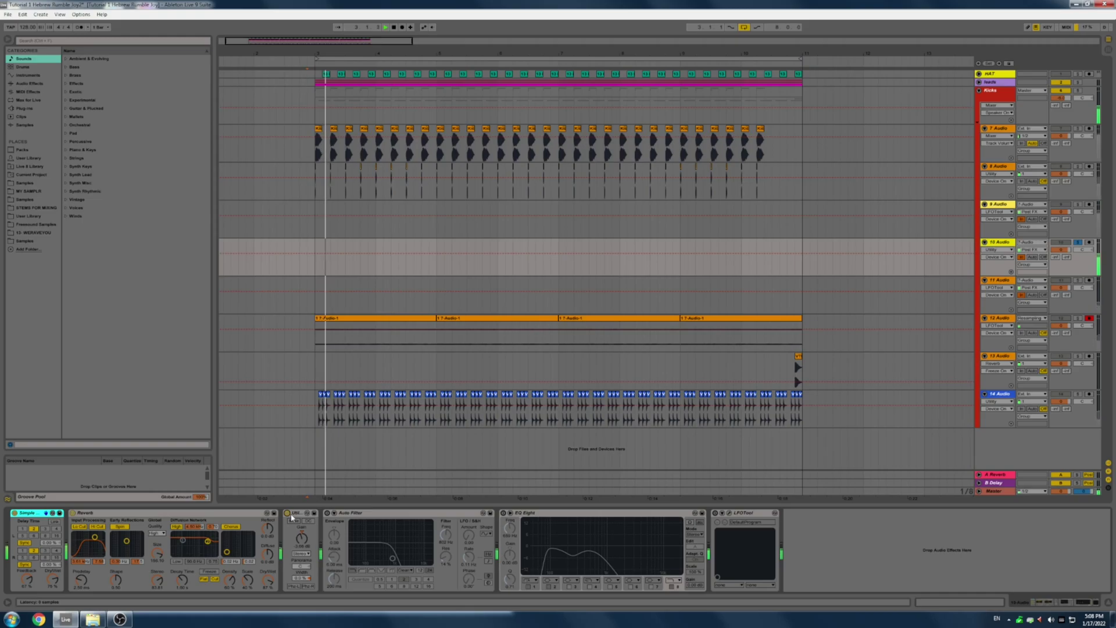
# Re-enable Auto Filter and EQ Eight with band 1 at 30 Hz, then solo 9 and 8 Audio
pyautogui.click(327, 513)
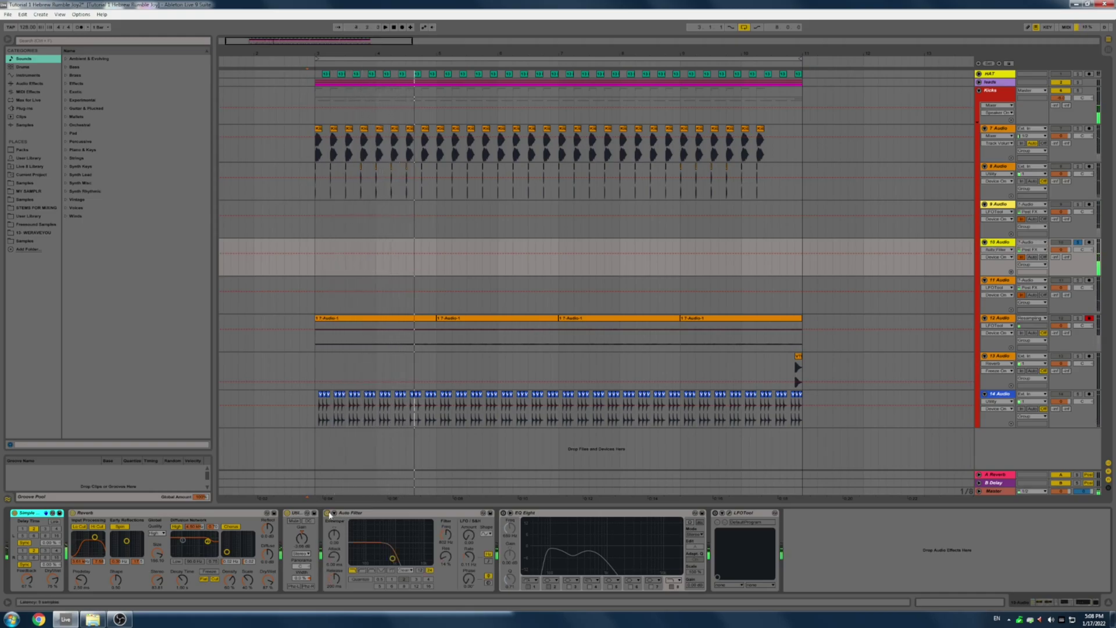
pyautogui.press('space')
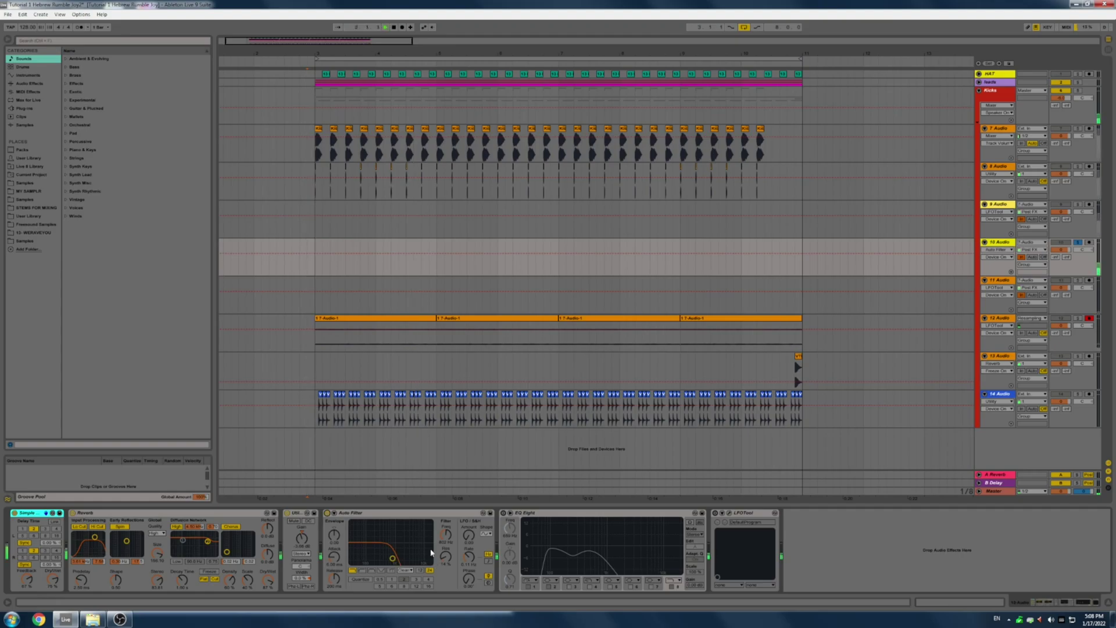
pyautogui.click(504, 513)
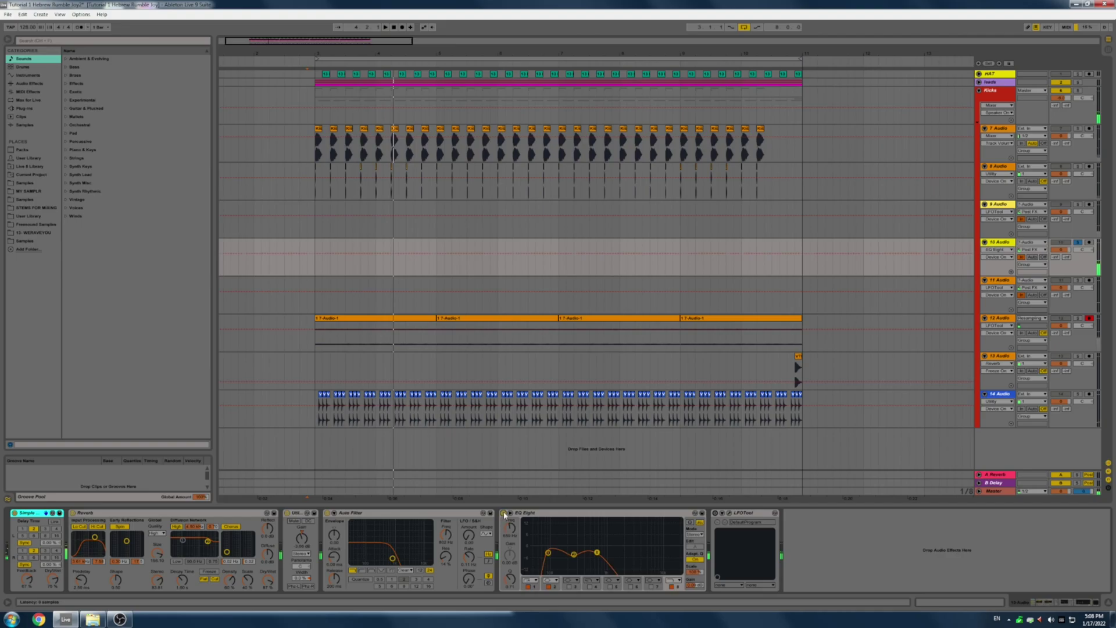
pyautogui.press('space')
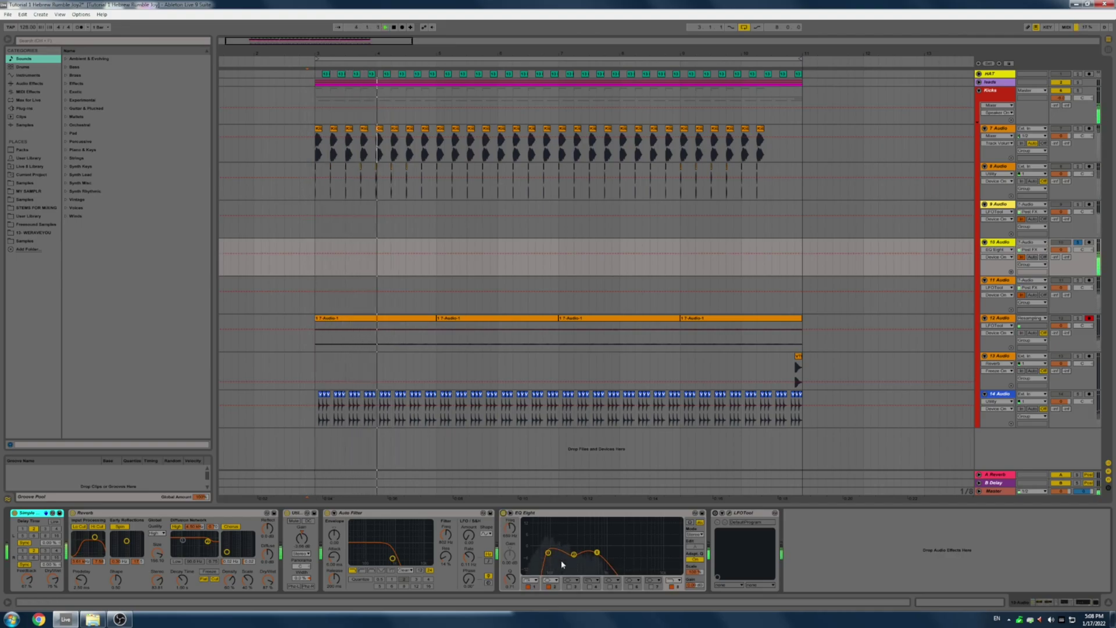
pyautogui.moveTo(550, 553)
pyautogui.mouseDown()
pyautogui.moveTo(525, 554)
pyautogui.moveTo(541, 556)
pyautogui.mouseUp()
pyautogui.press('space')
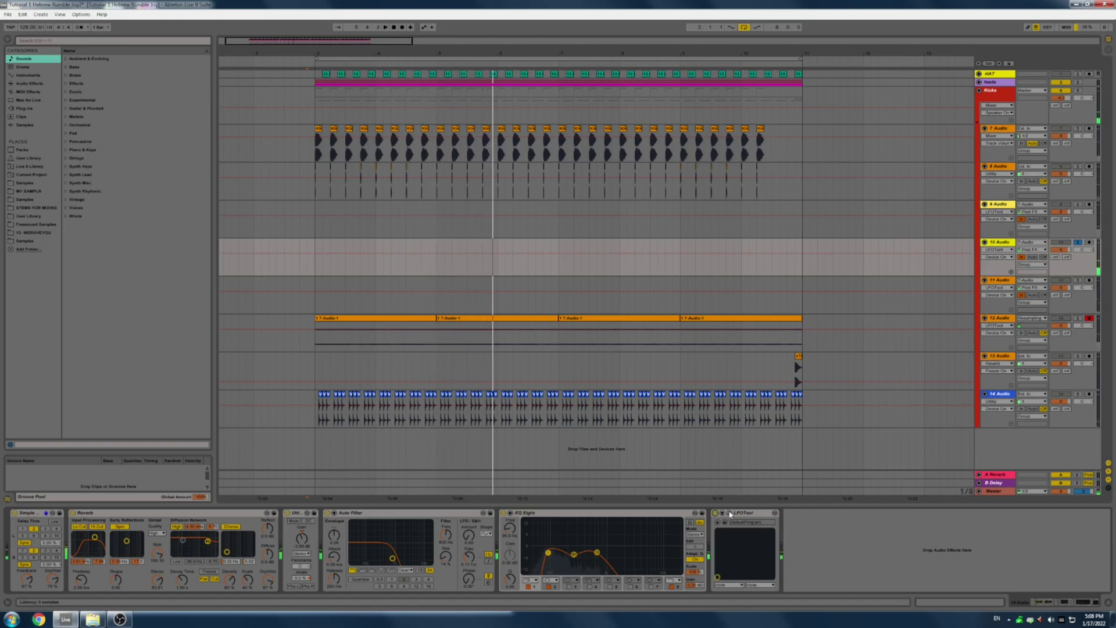
pyautogui.press('space')
pyautogui.press('space')
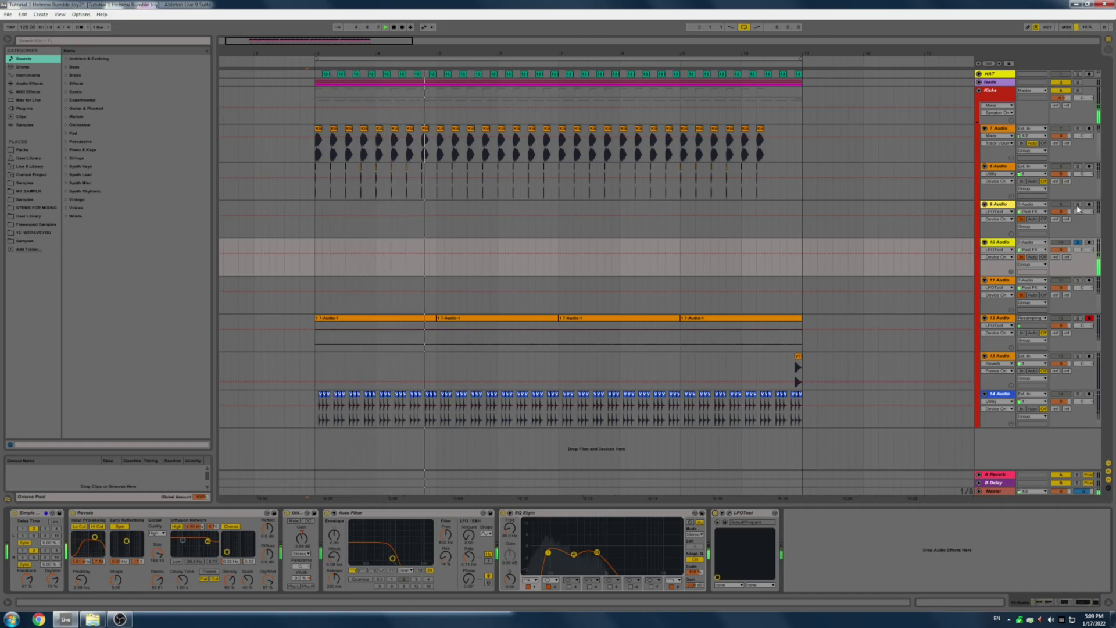
pyautogui.click(1078, 205)
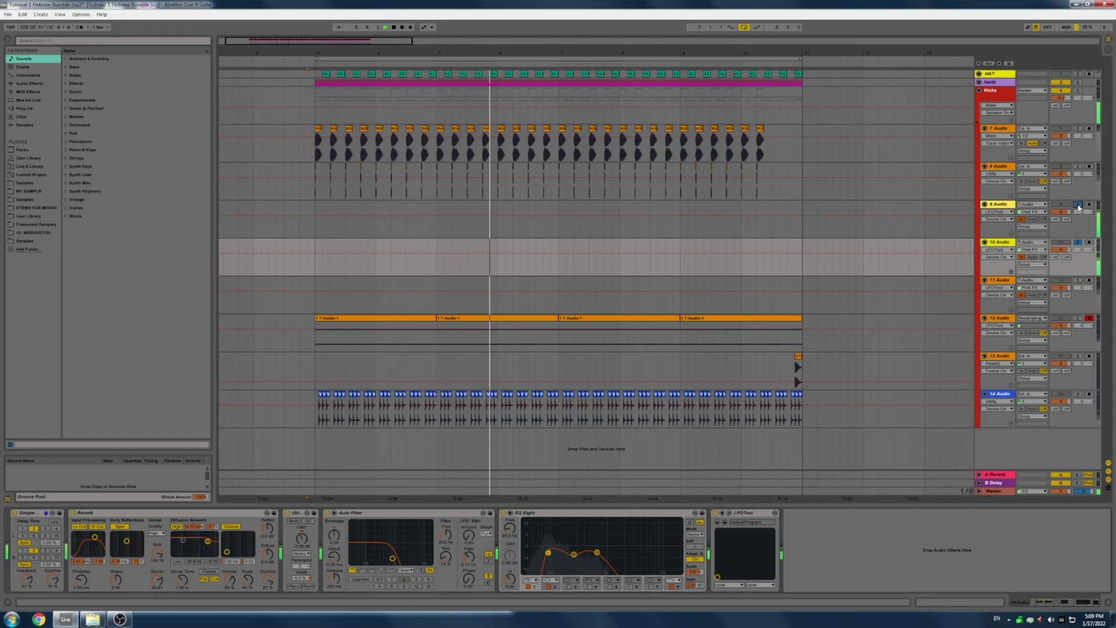
pyautogui.click(1078, 167)
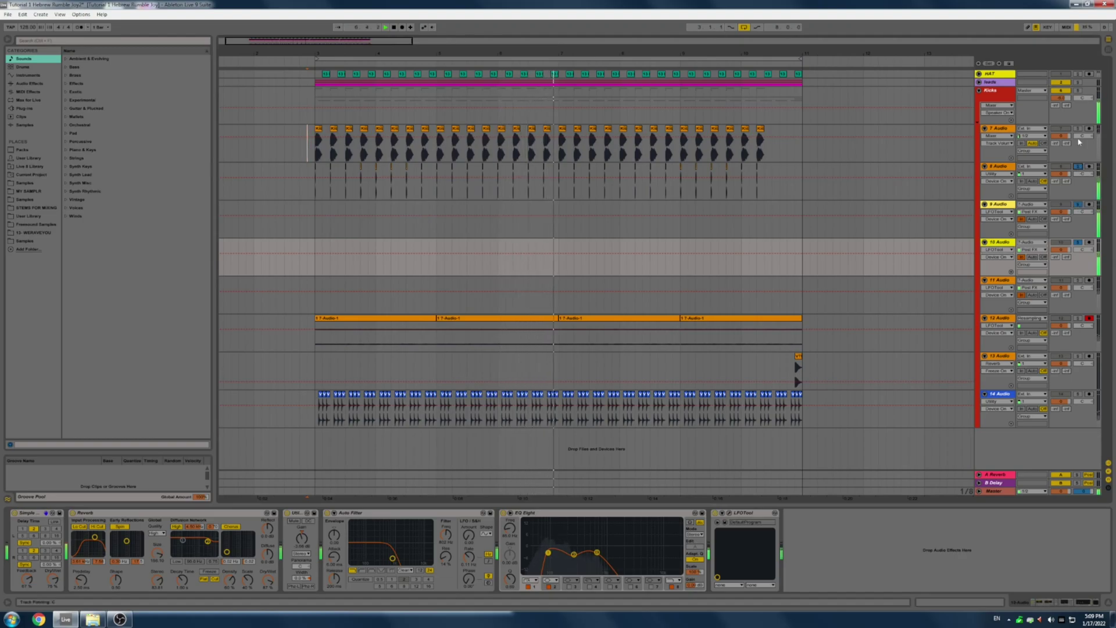
# Add 7 Audio to the solo and show the 11 Audio track's devices
pyautogui.click(1079, 137)
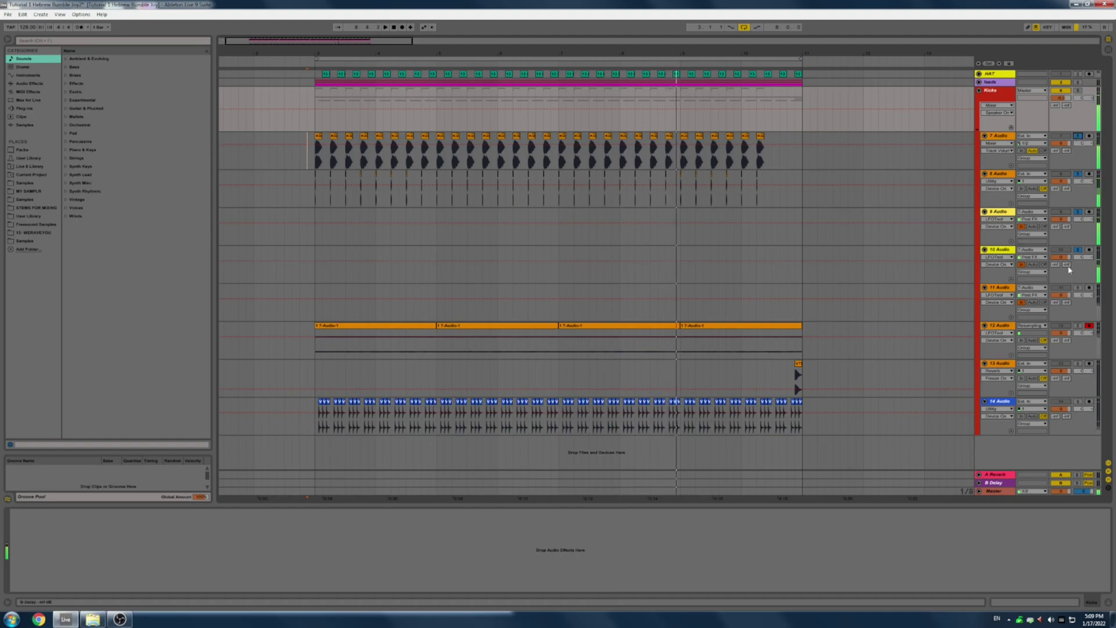
pyautogui.click(1006, 288)
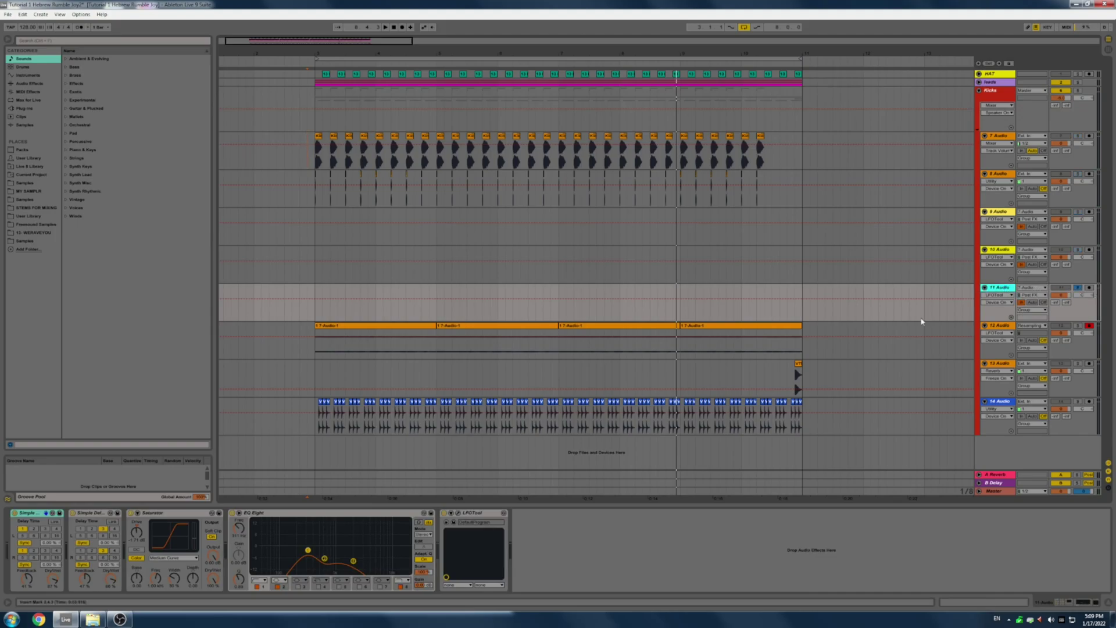
# Bypass Simple Delay, Saturator, EQ Eight and LFOTool on 11 Audio and play it dry
pyautogui.click(72, 512)
pyautogui.click(129, 512)
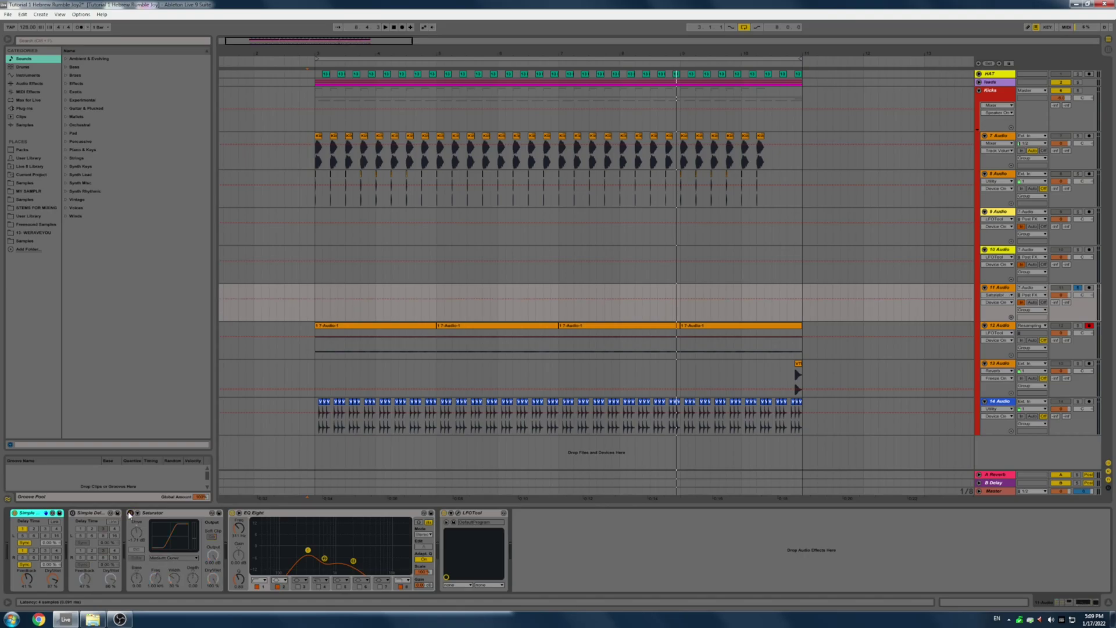
pyautogui.click(232, 513)
pyautogui.click(445, 513)
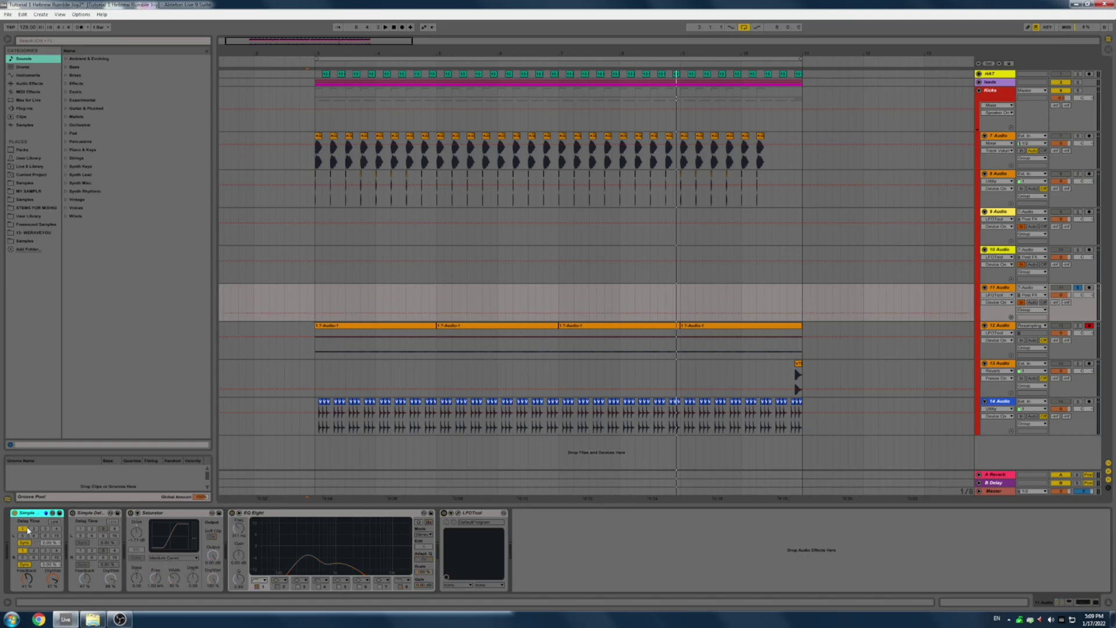
pyautogui.press('space')
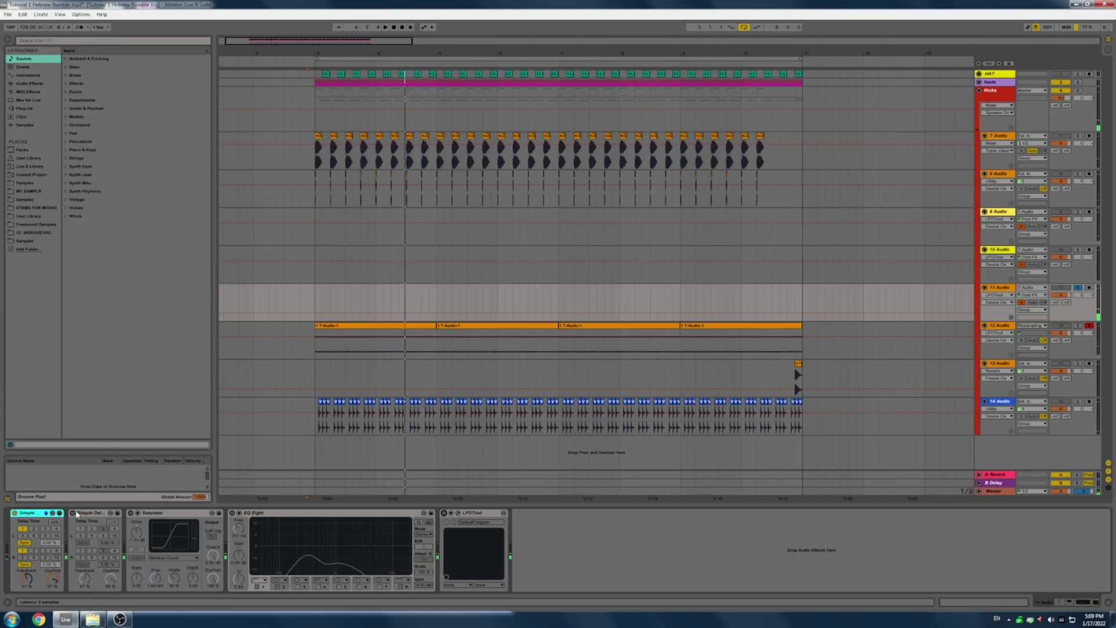
# Switch on the second Simple Delay, Saturator and EQ Eight, auditioning the rumble
pyautogui.click(77, 514)
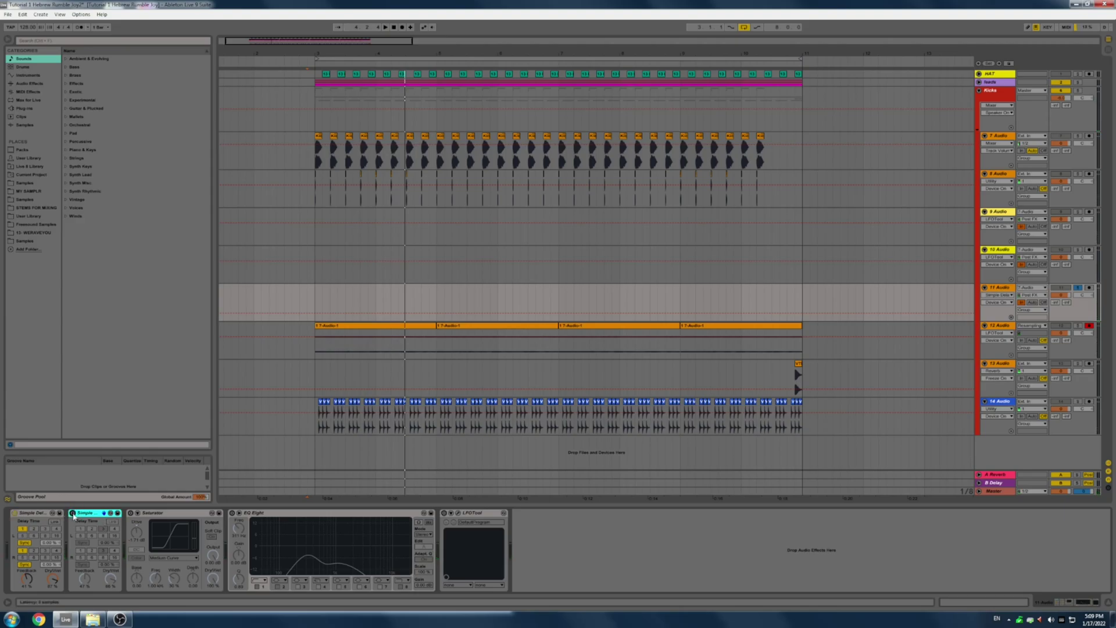
pyautogui.click(72, 514)
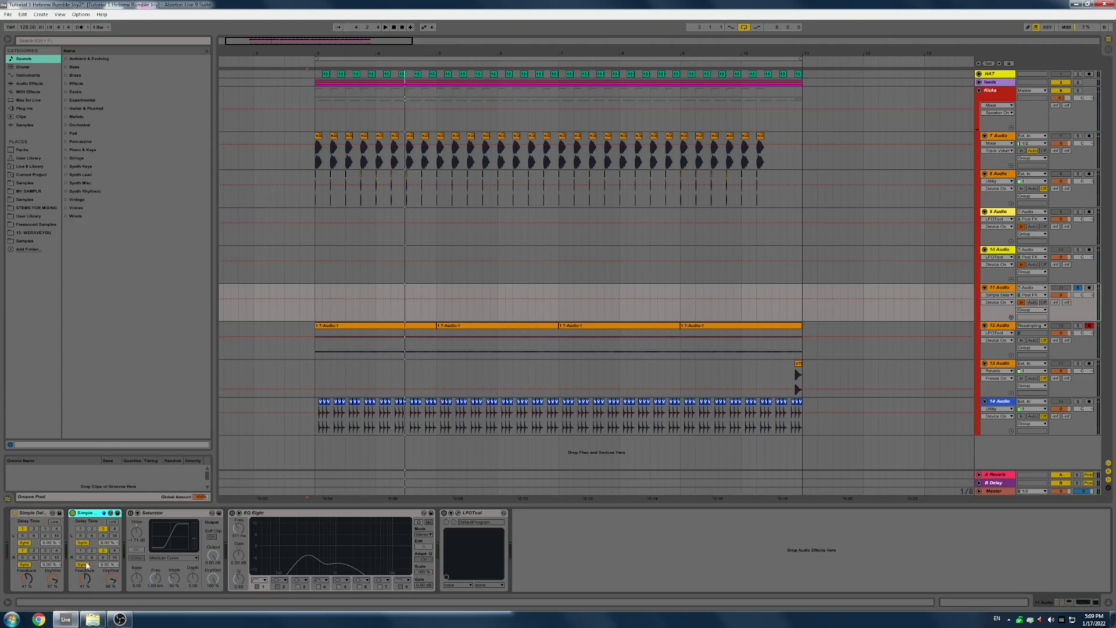
pyautogui.press('space')
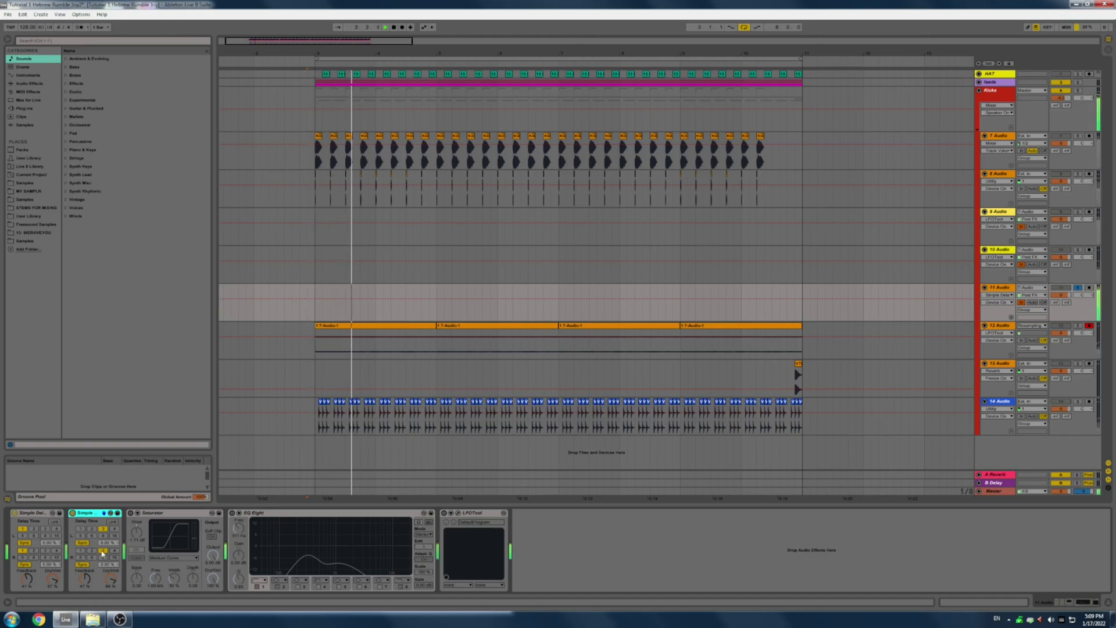
pyautogui.click(130, 514)
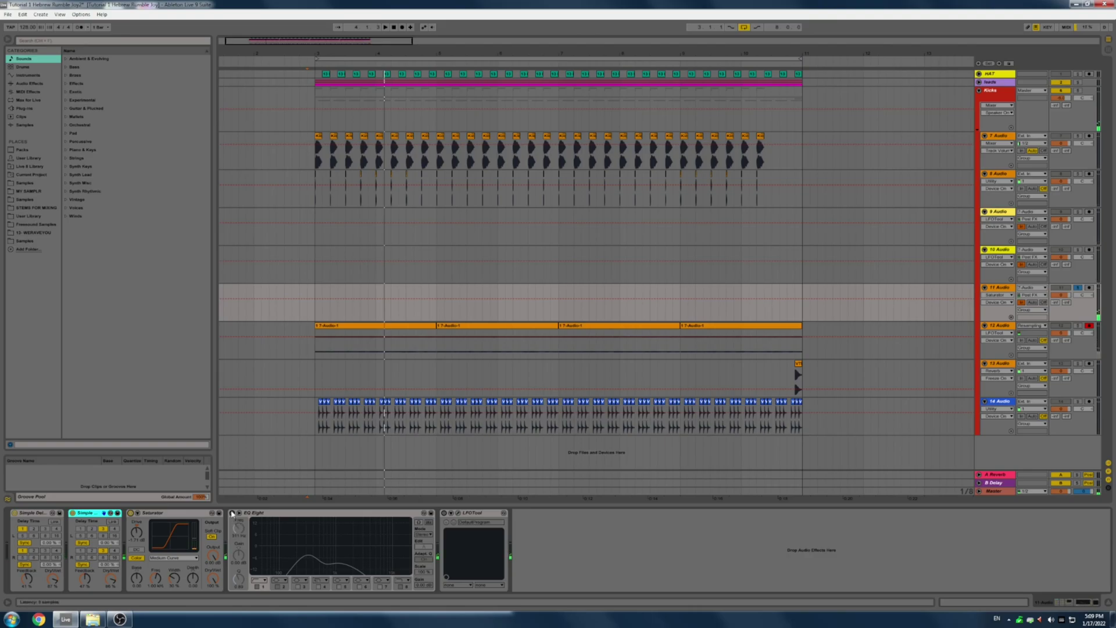
pyautogui.click(232, 513)
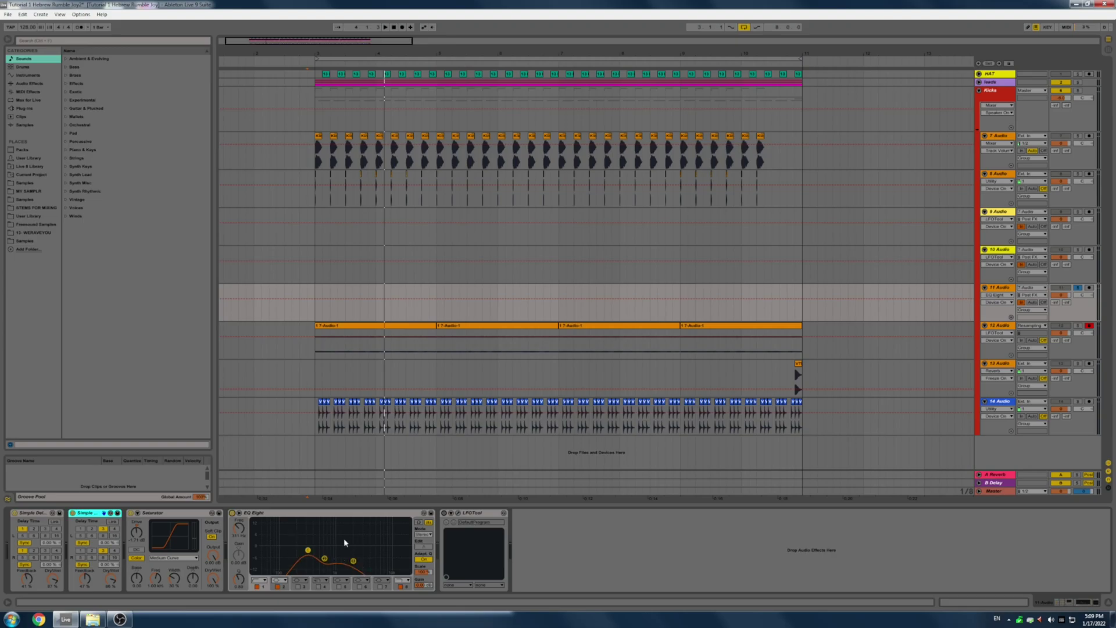
pyautogui.press('space')
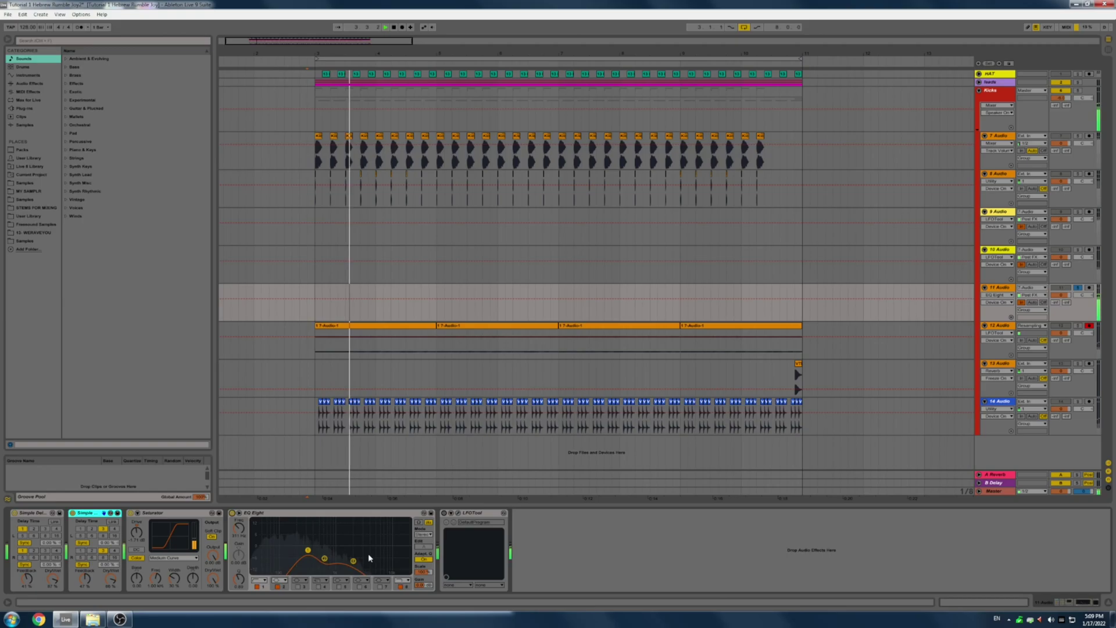
# Switch on LFOTool, replay, and solo the 10 Audio track
pyautogui.press('space')
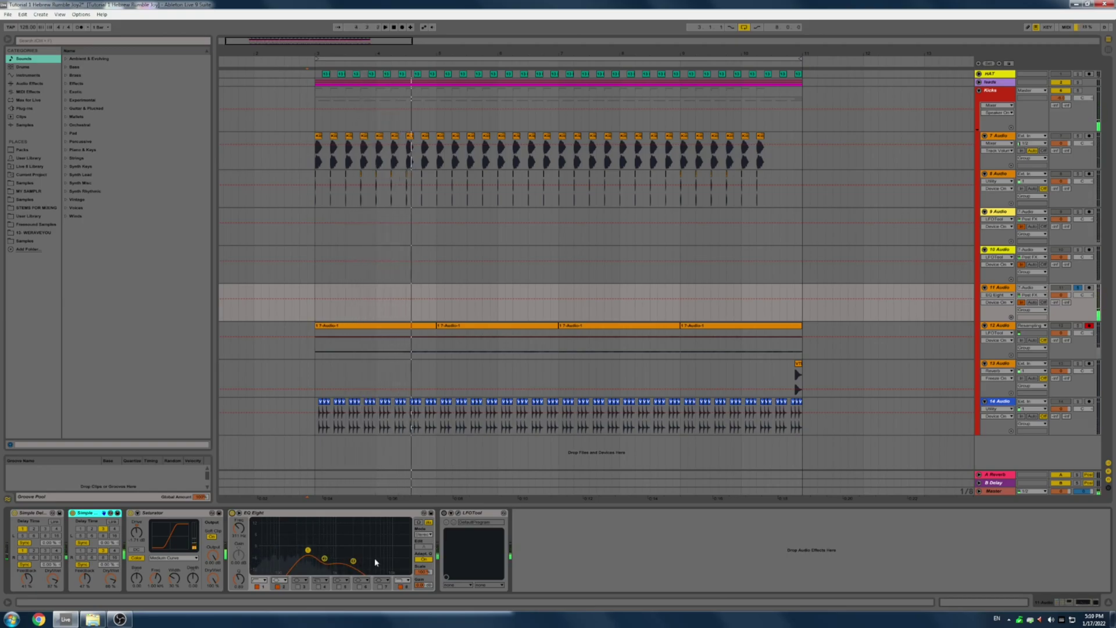
pyautogui.click(444, 513)
pyautogui.press('space')
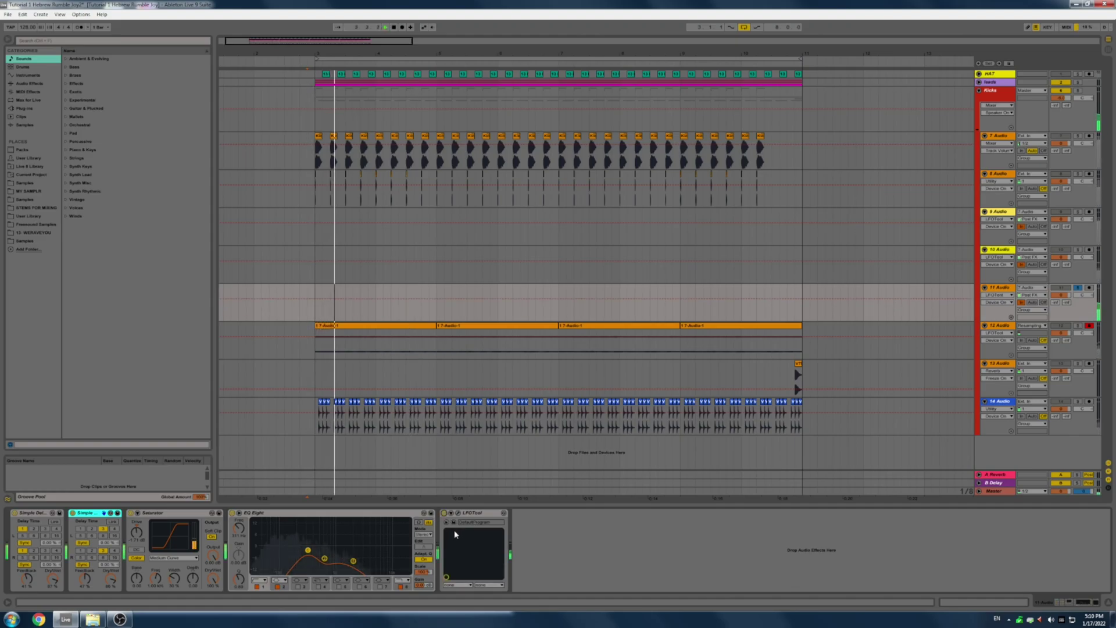
pyautogui.click(1078, 250)
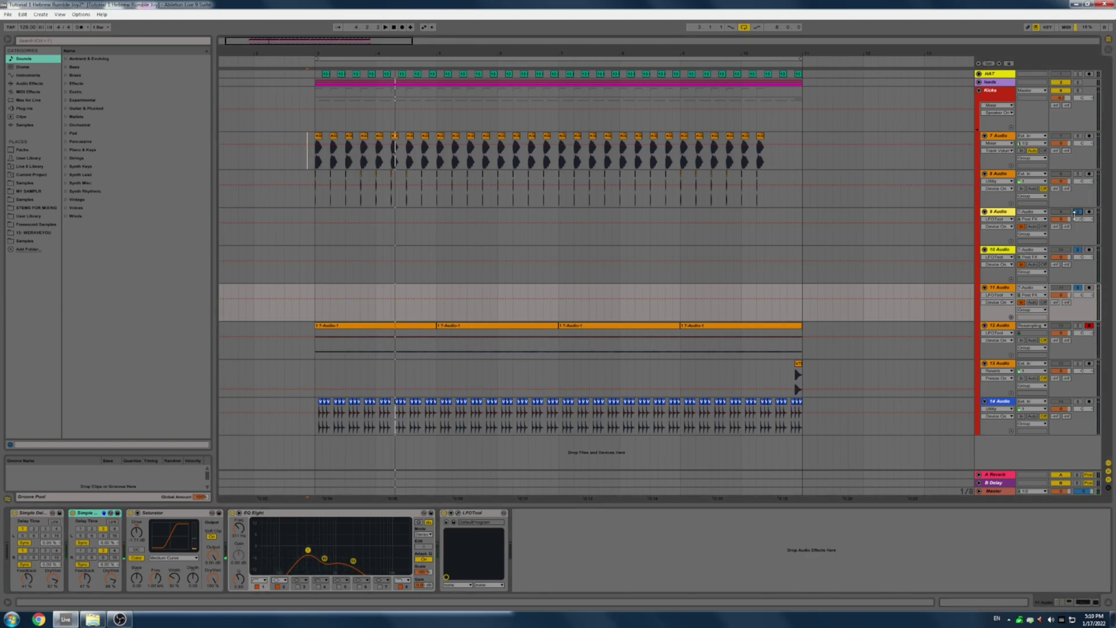
# Play with 8 Audio and 7 Audio added to the solo, then select track 13 Audio's short clip
pyautogui.press('space')
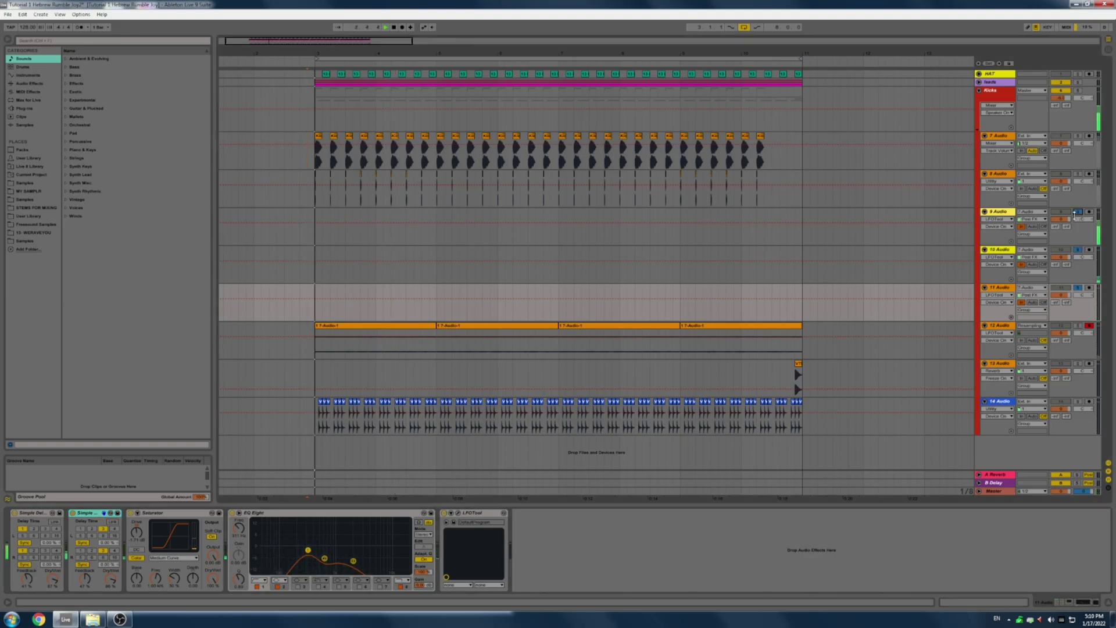
pyautogui.click(1079, 174)
pyautogui.click(1078, 135)
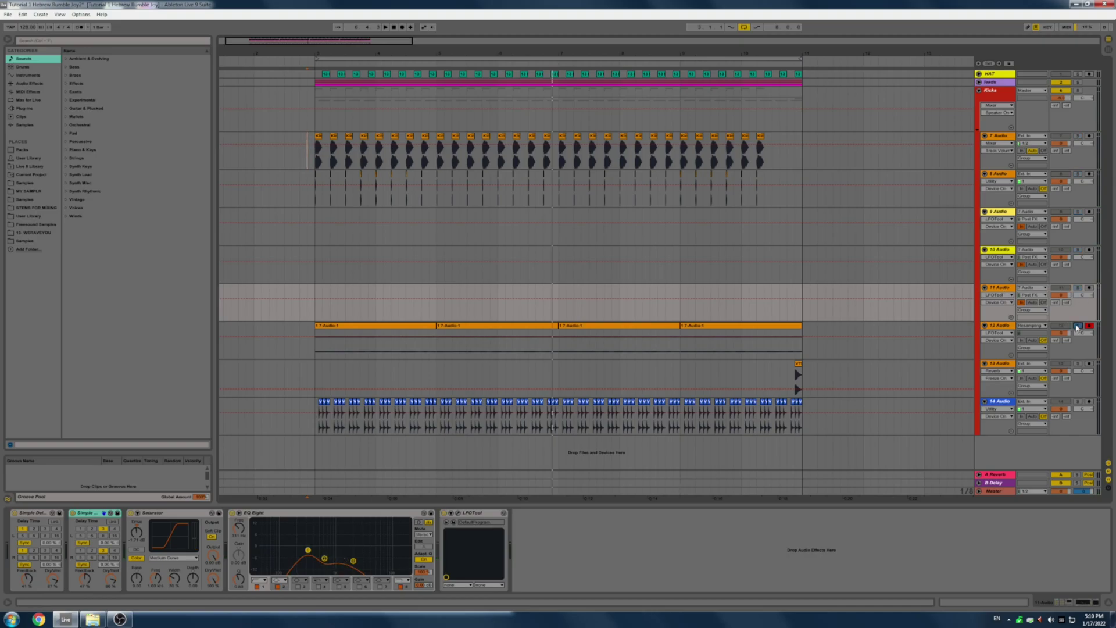
pyautogui.press('space')
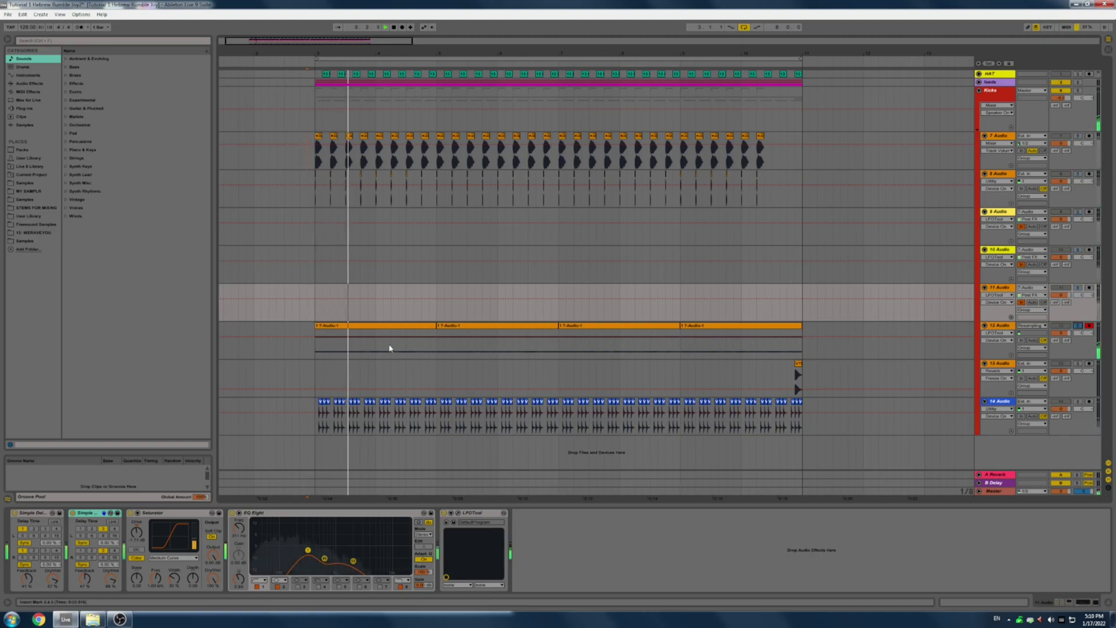
pyautogui.click(798, 377)
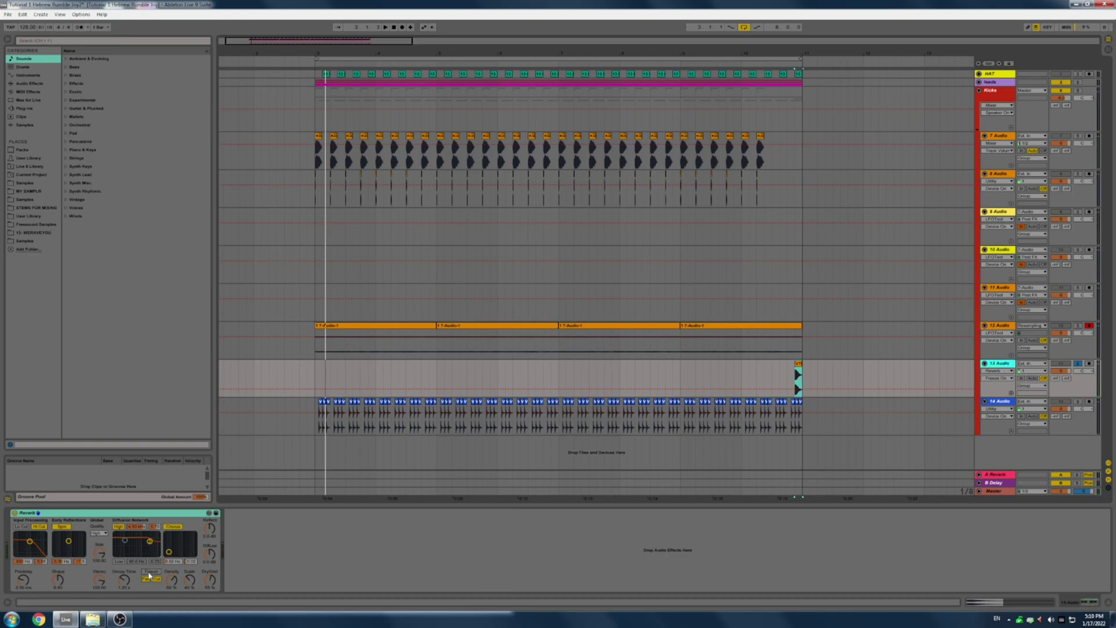
# Restart playback, freeze 13 Audio's Reverb tail, and show 12 Audio's effect chain
pyautogui.press('space')
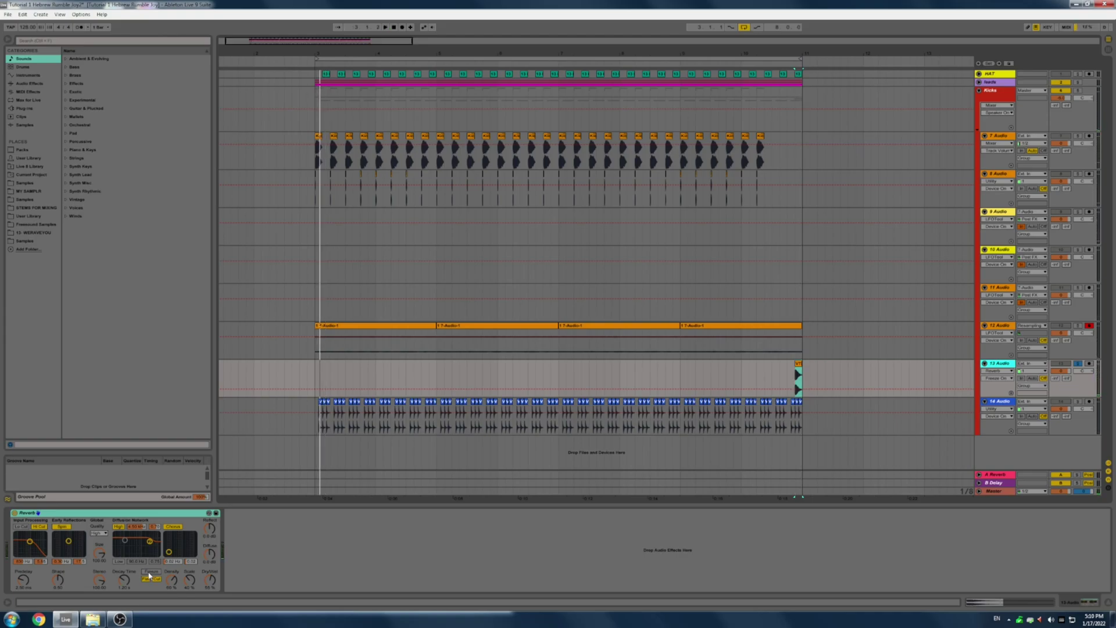
pyautogui.click(150, 573)
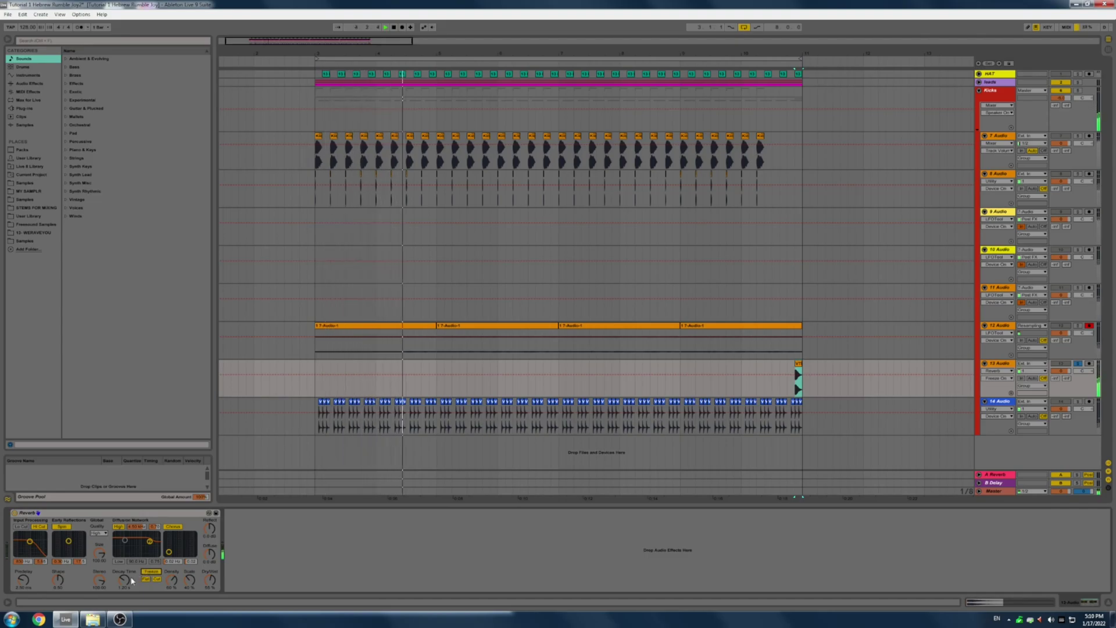
pyautogui.click(1000, 327)
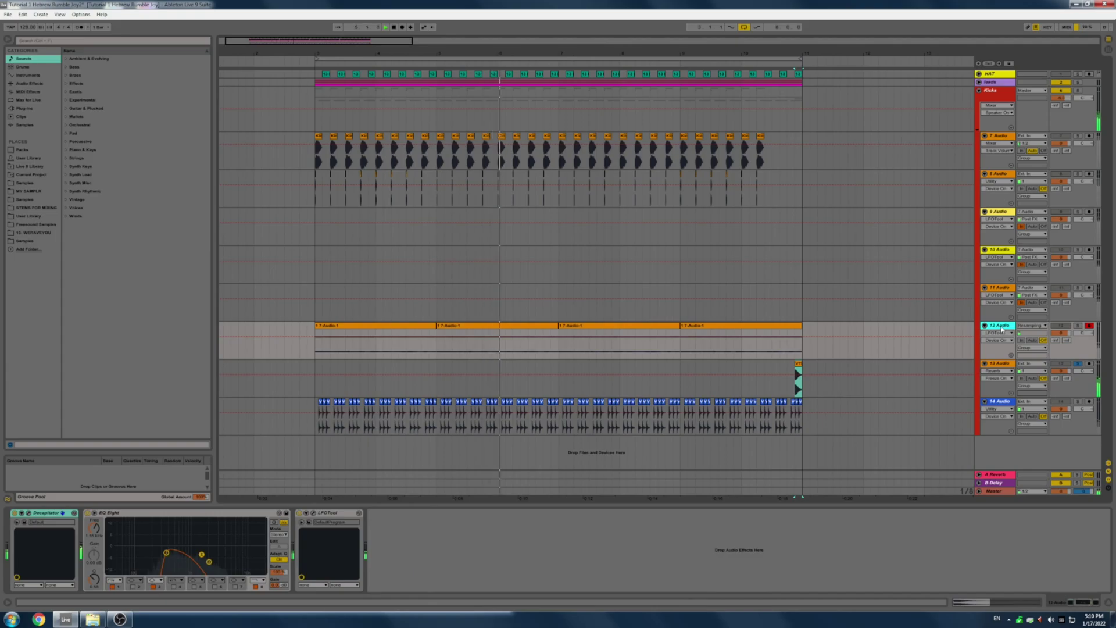
# Keep 12 Audio's input on Resampling and select its Decapitator device
pyautogui.click(1032, 326)
pyautogui.click(1060, 334)
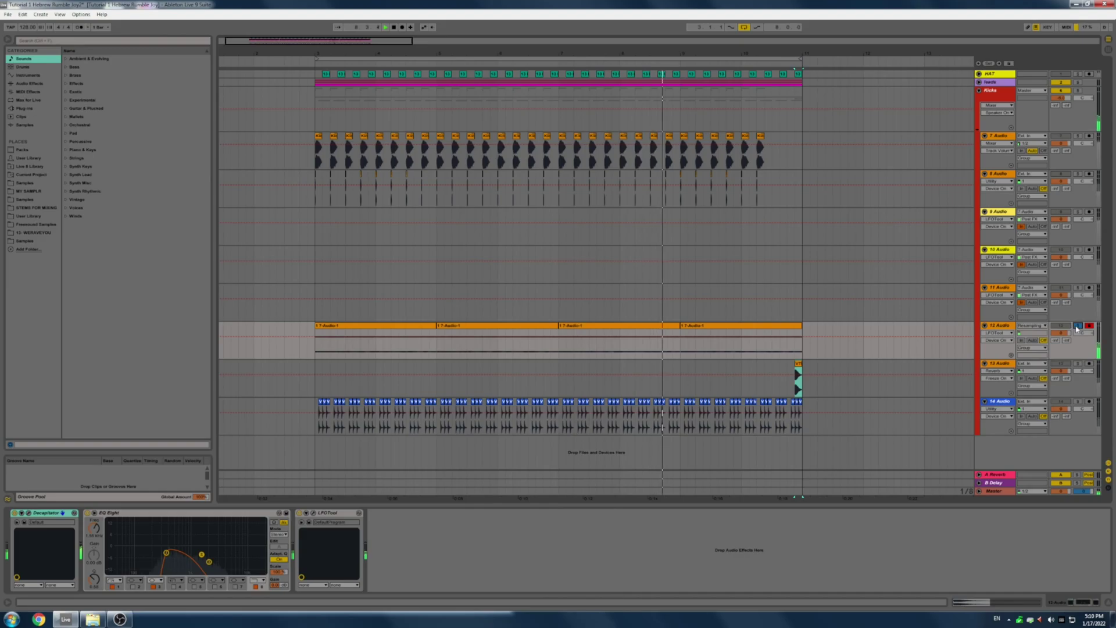
pyautogui.click(978, 333)
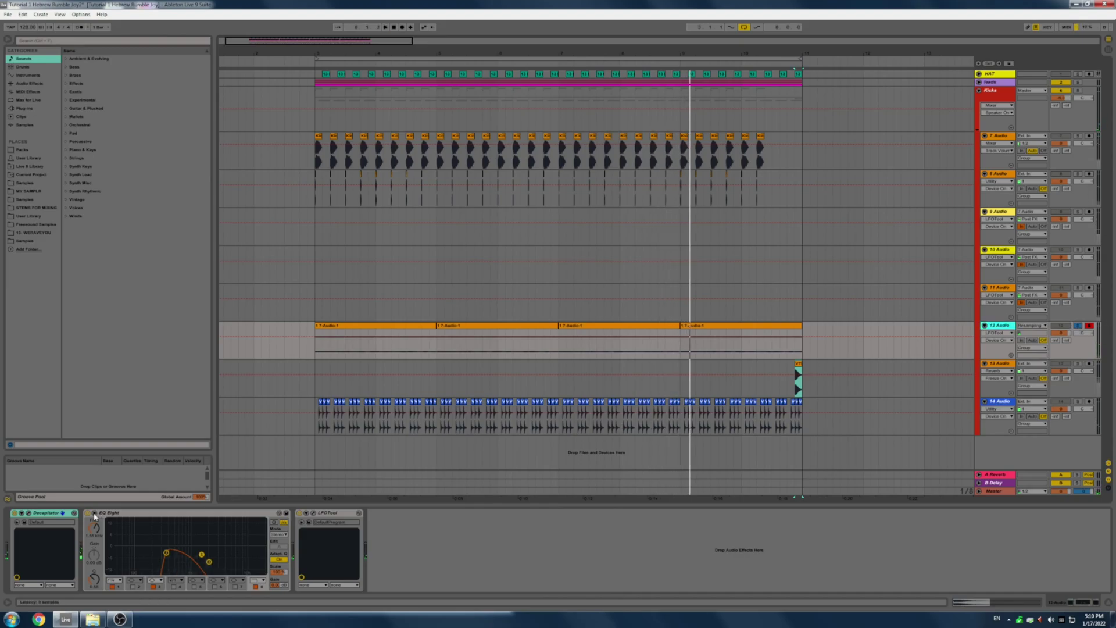
pyautogui.click(77, 512)
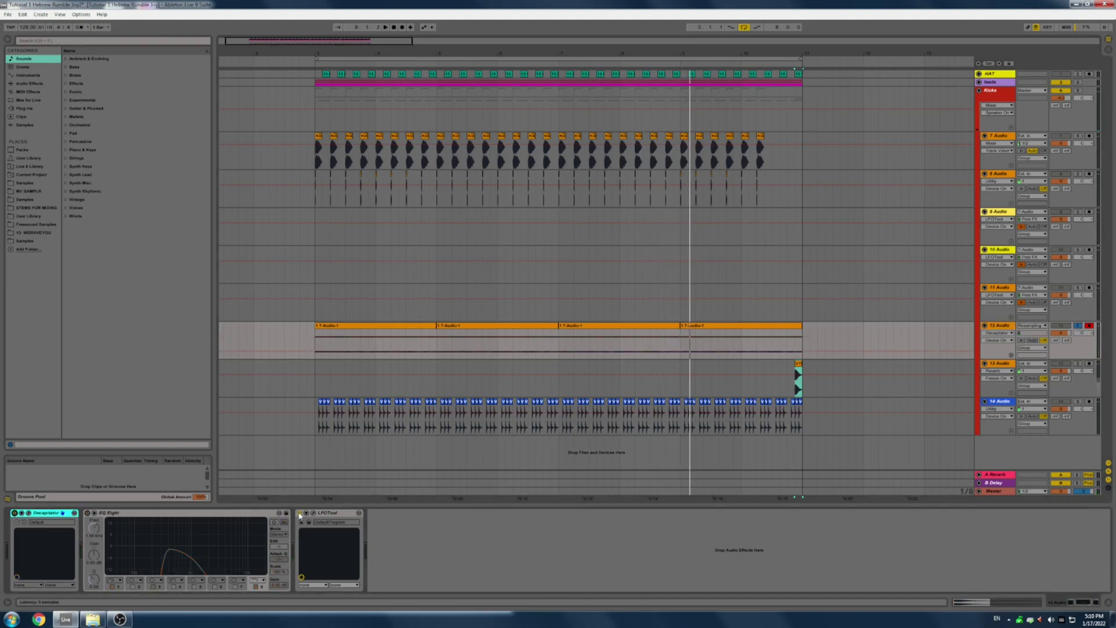
# Check track 13's Reverb during playback, then open 12 Audio's Decapitator plugin window
pyautogui.press('space')
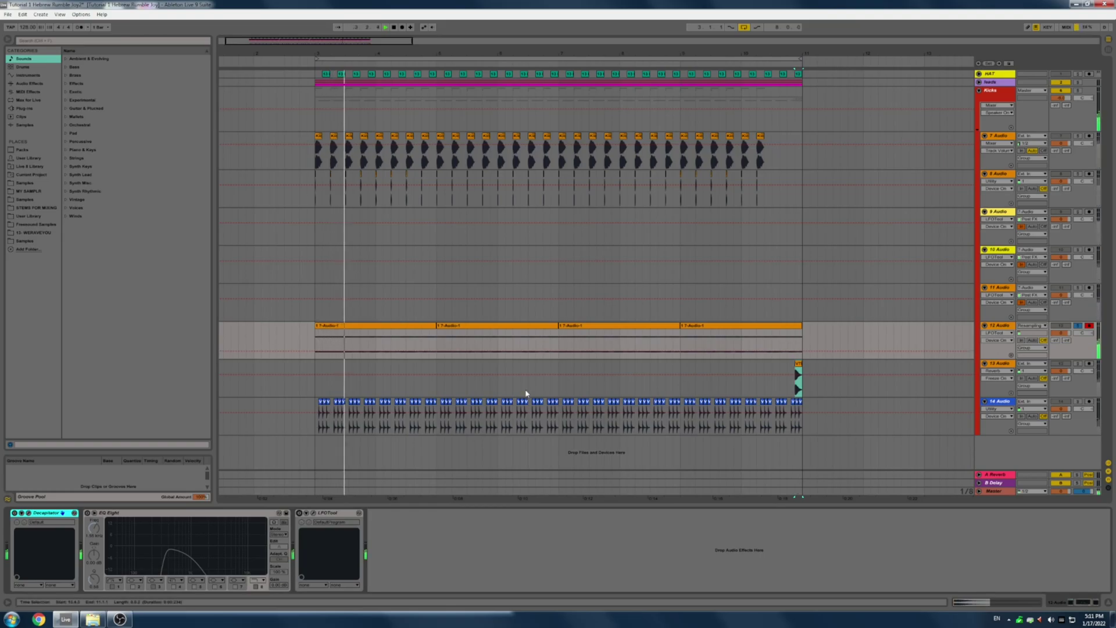
pyautogui.click(1041, 384)
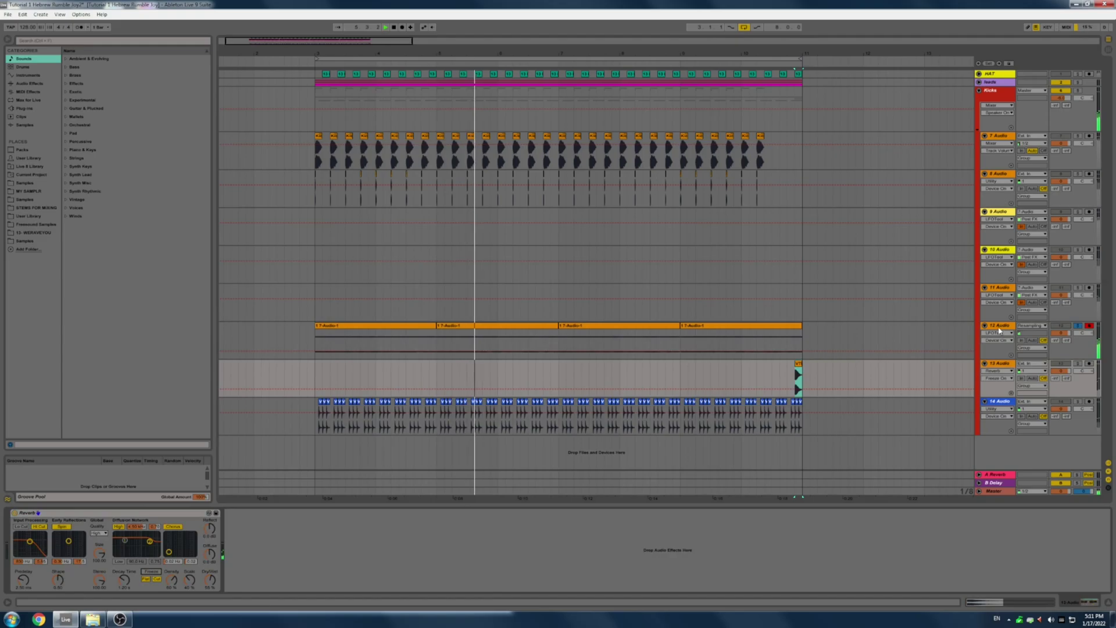
pyautogui.click(1021, 327)
pyautogui.press('space')
pyautogui.click(16, 513)
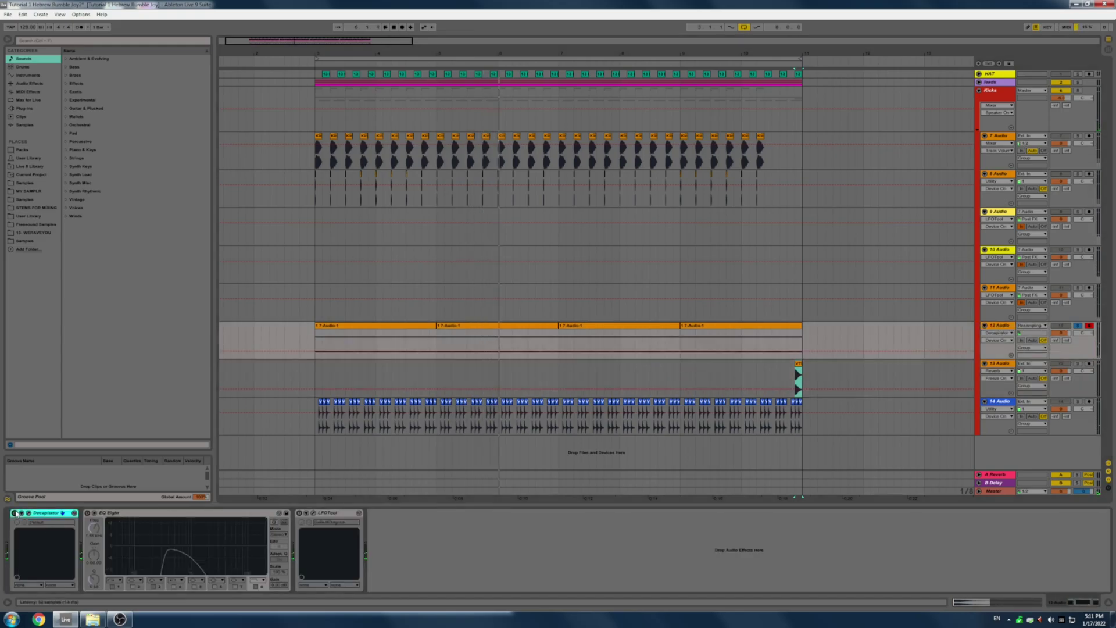
pyautogui.click(28, 514)
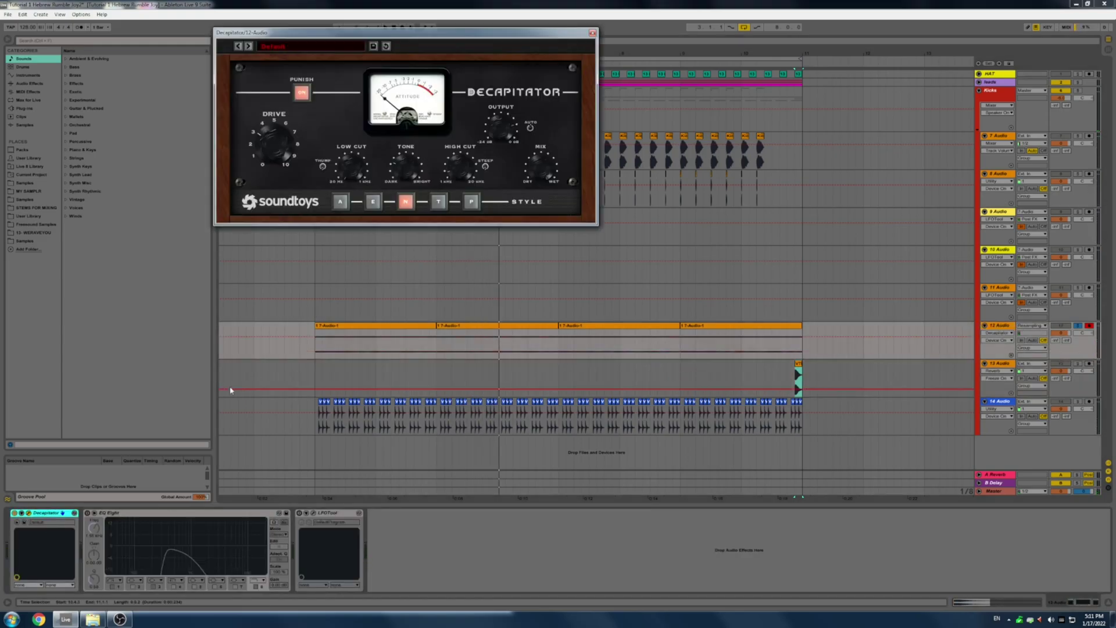
# Switch on 12 Audio's EQ Eight during playback, bypassing it once to compare
pyautogui.press('space')
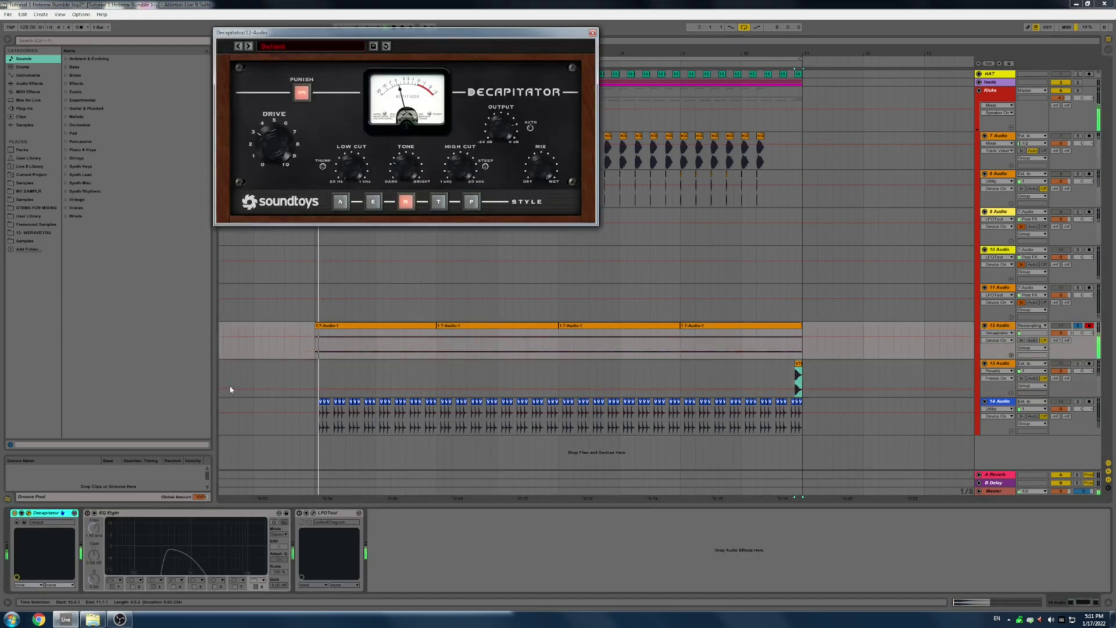
pyautogui.click(87, 514)
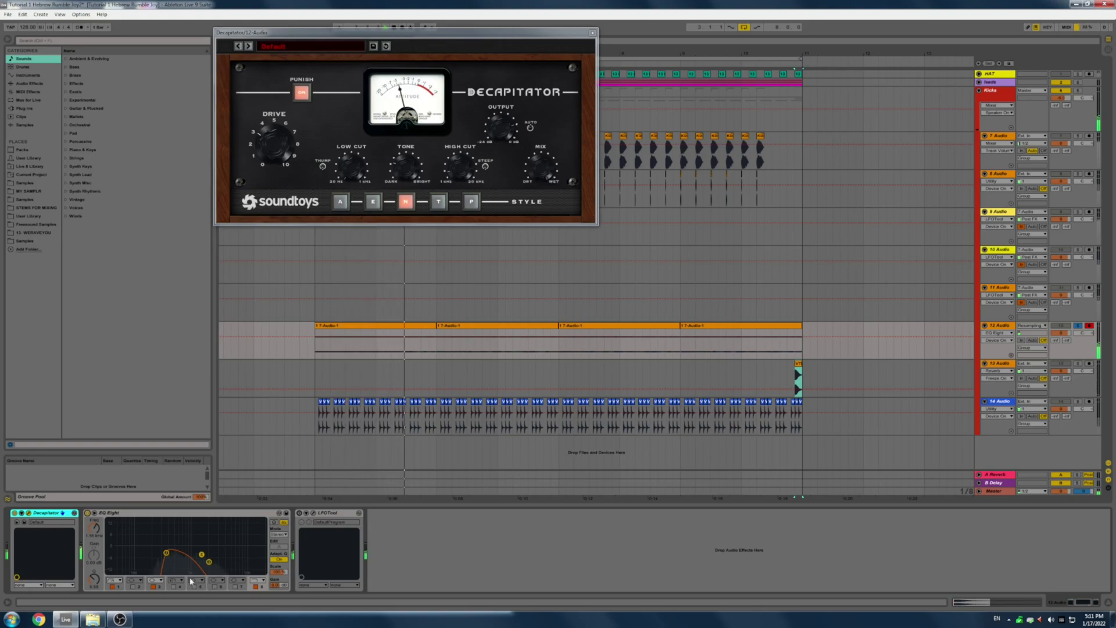
pyautogui.click(87, 513)
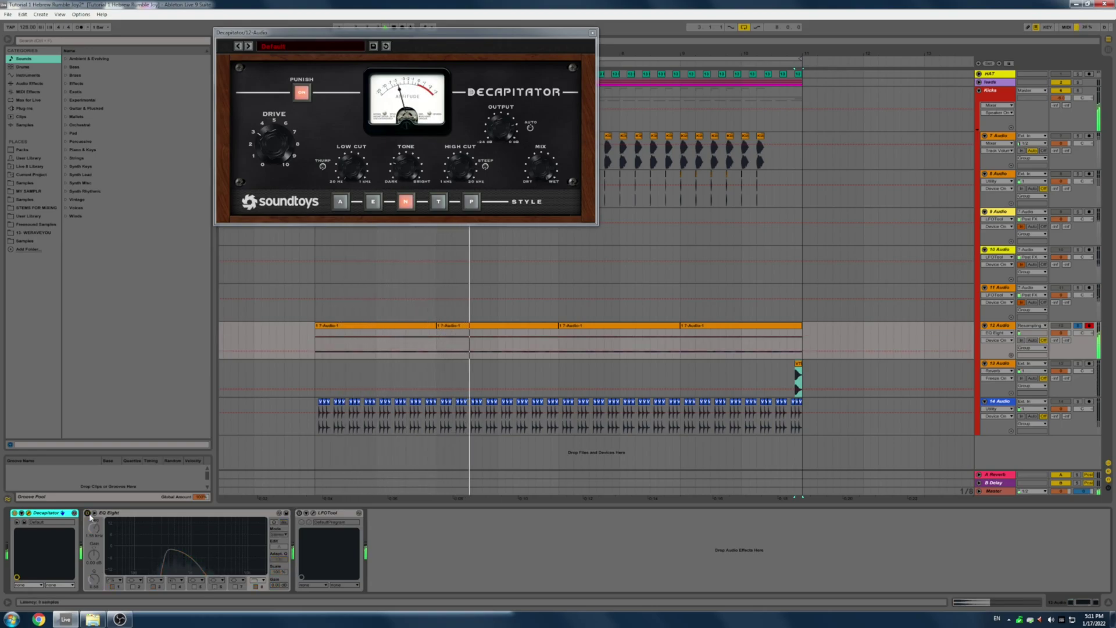
pyautogui.click(88, 514)
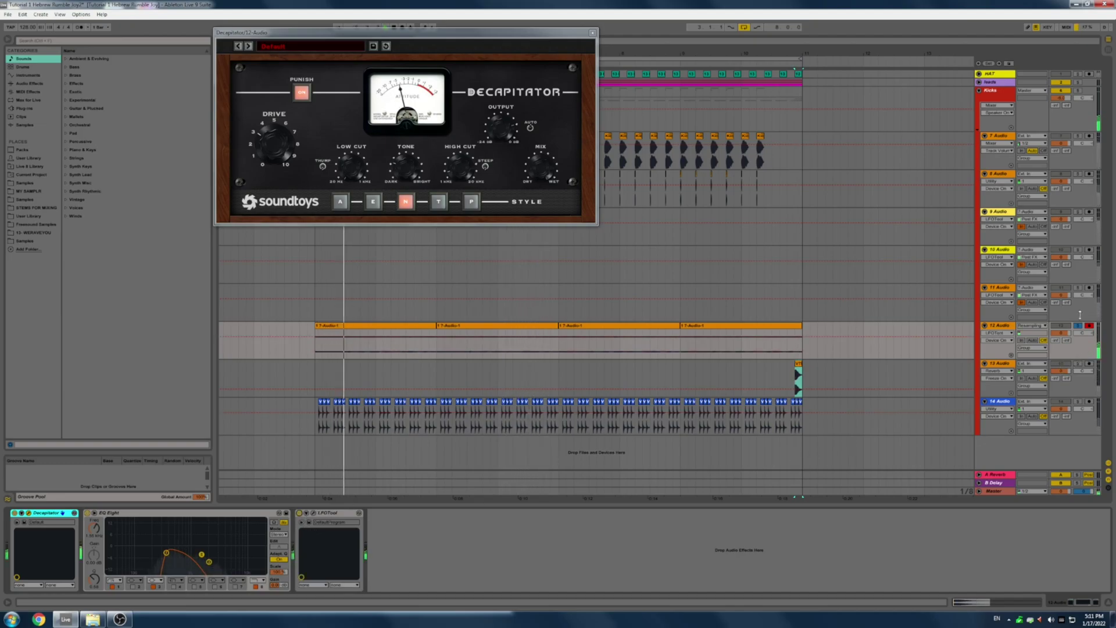
# Solo 11 and 7 Audio, then solo track 14 Audio exclusively
pyautogui.click(1077, 287)
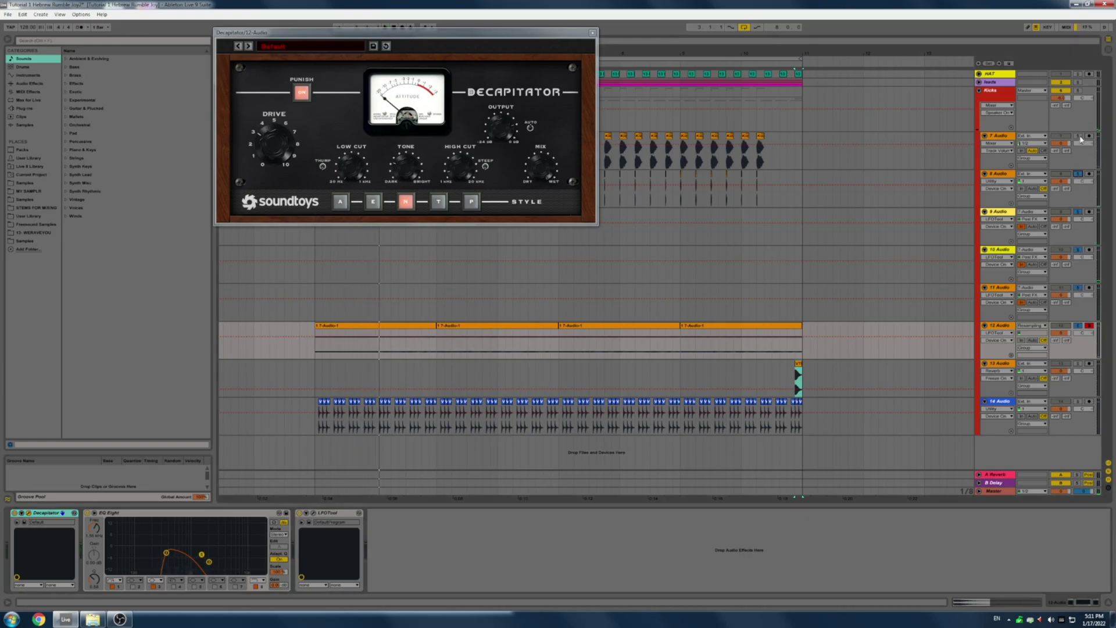
pyautogui.click(1079, 137)
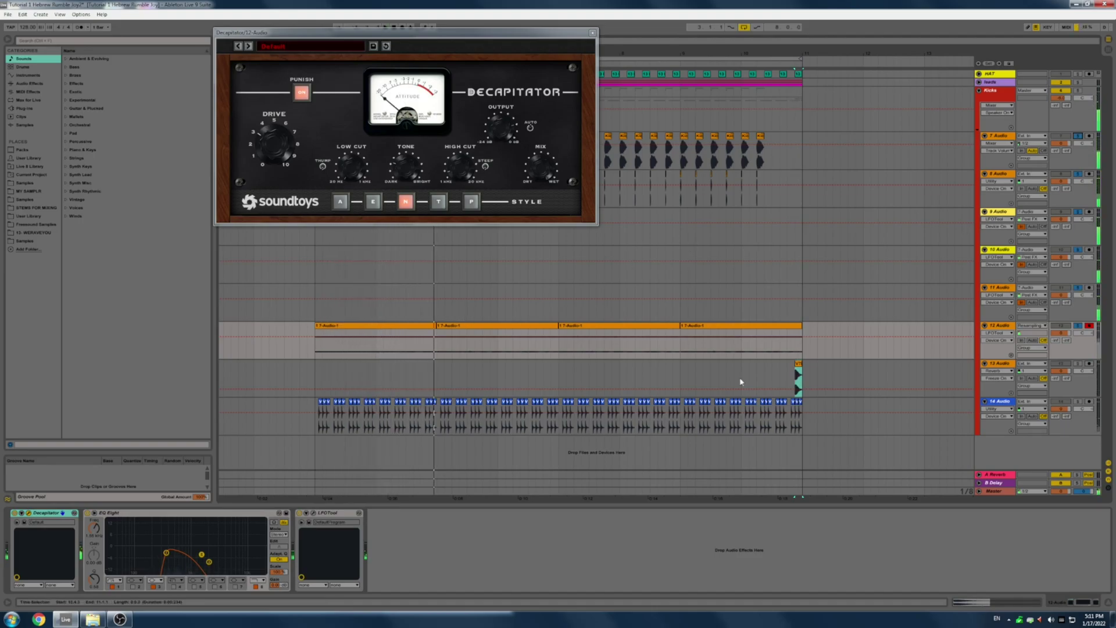
pyautogui.click(1077, 401)
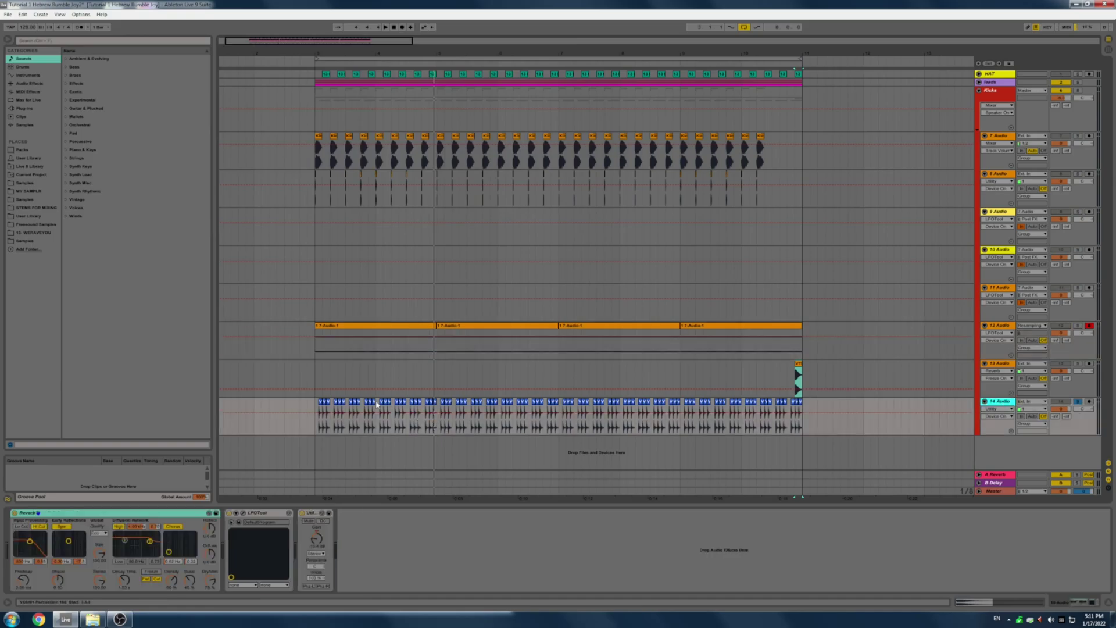
# Open track 14's first clip and play it with Reverb, LFOTool and Utility switched off
pyautogui.doubleClick(322, 416)
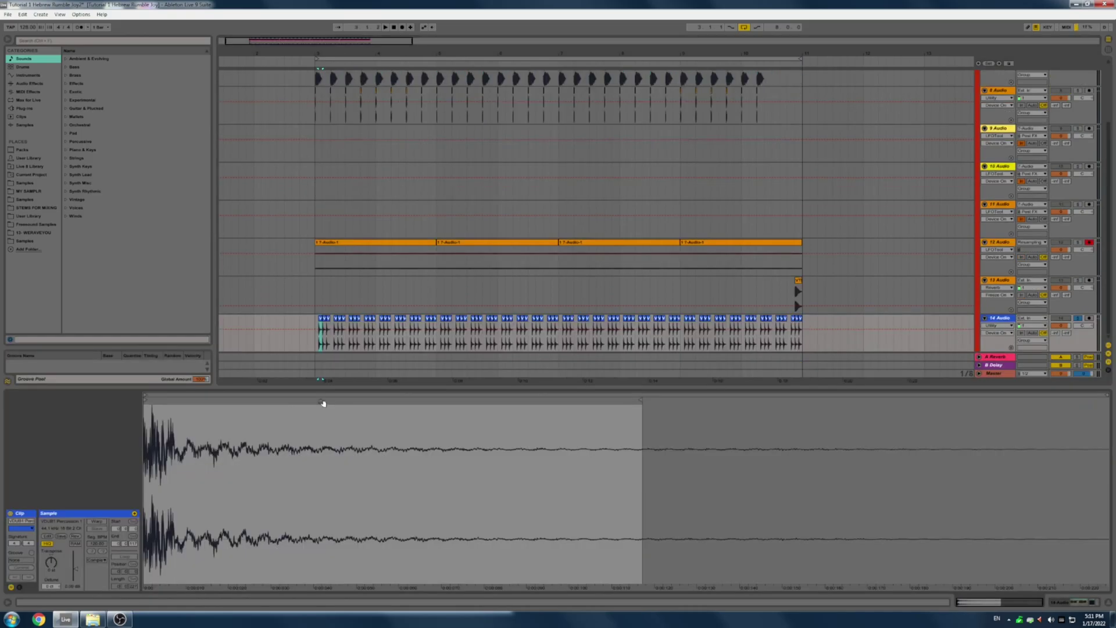
pyautogui.press('space')
pyautogui.click(999, 318)
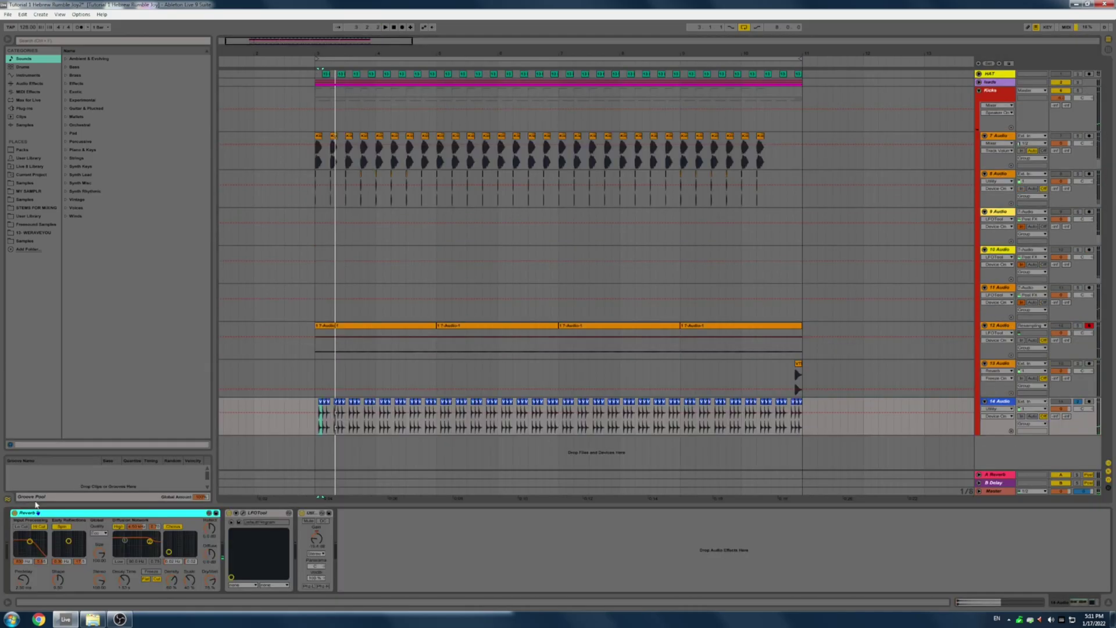
pyautogui.click(15, 513)
pyautogui.click(229, 513)
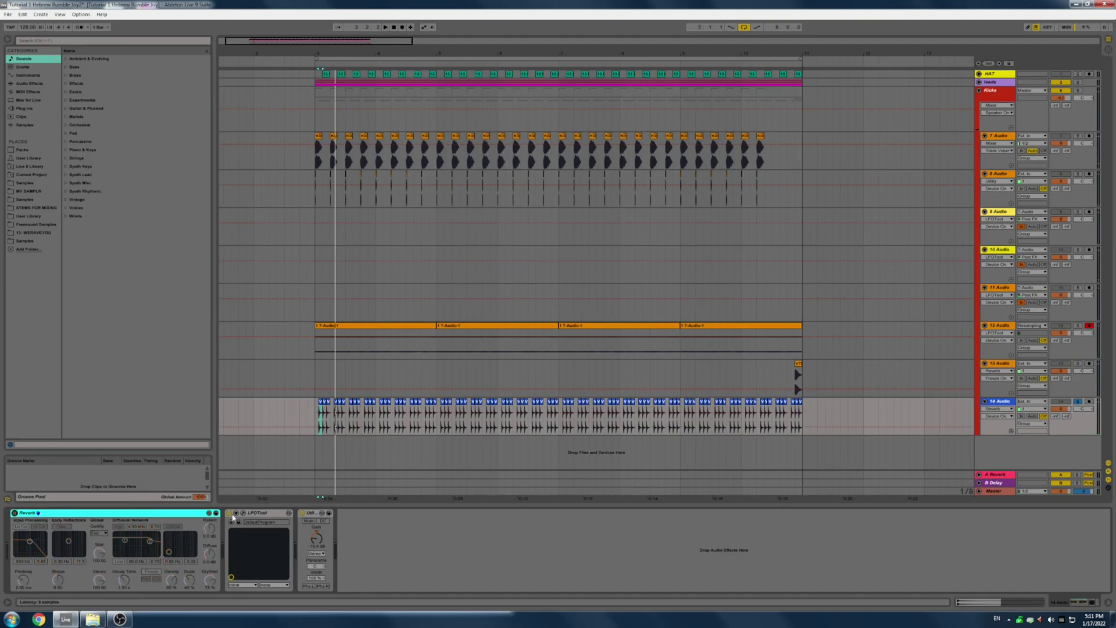
pyautogui.click(302, 513)
pyautogui.press('space')
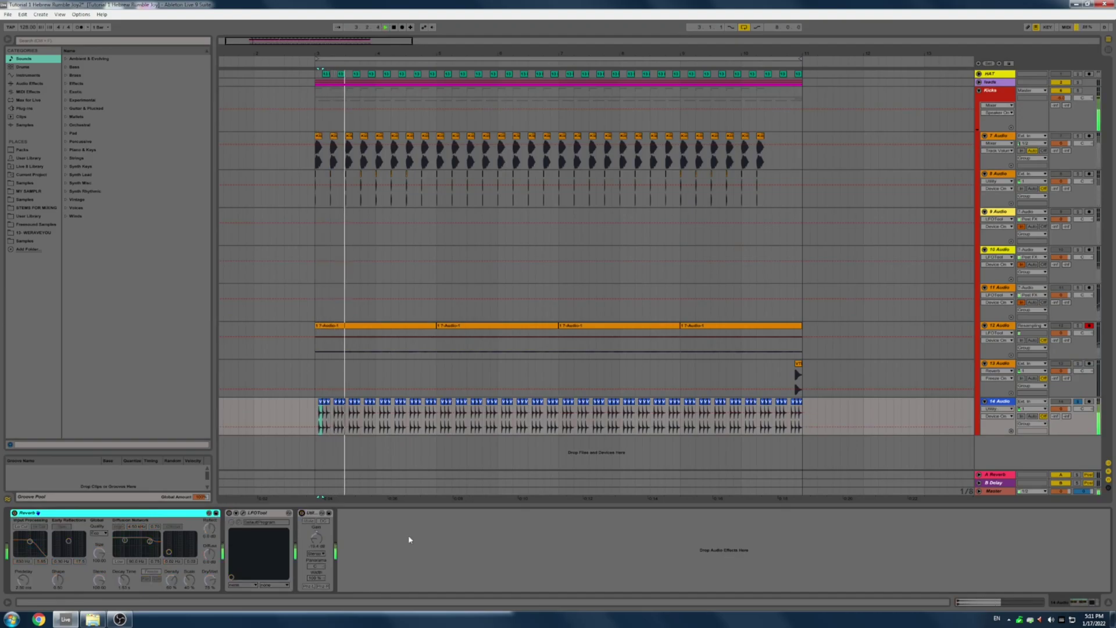
# Turn track 14's Reverb, LFOTool and Utility back on one at a time, auditioning each
pyautogui.click(317, 411)
pyautogui.click(14, 512)
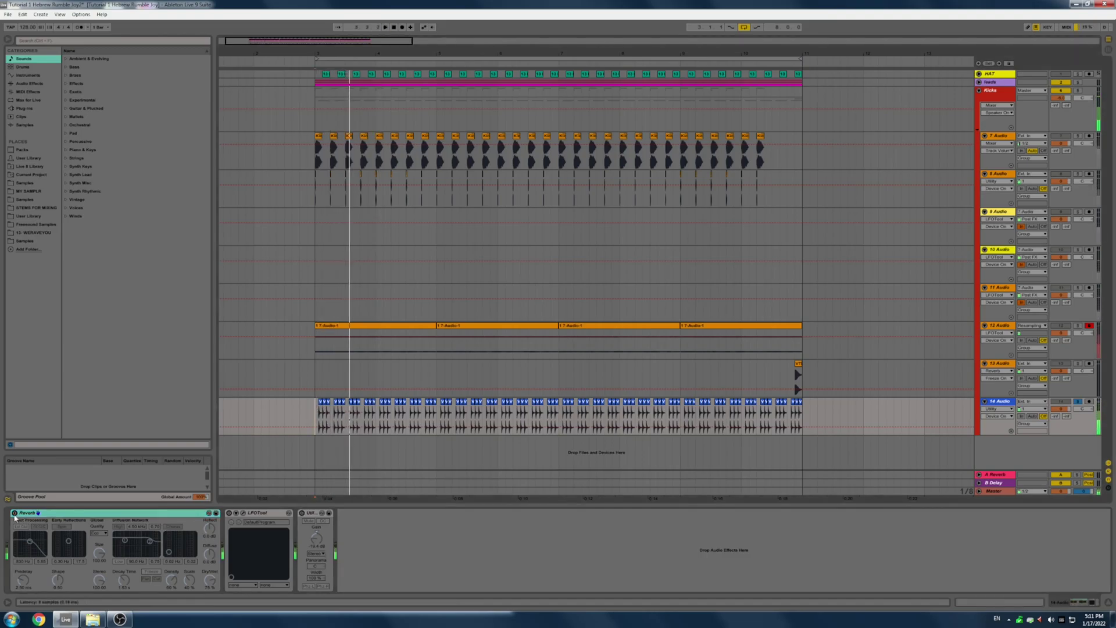
pyautogui.press('space')
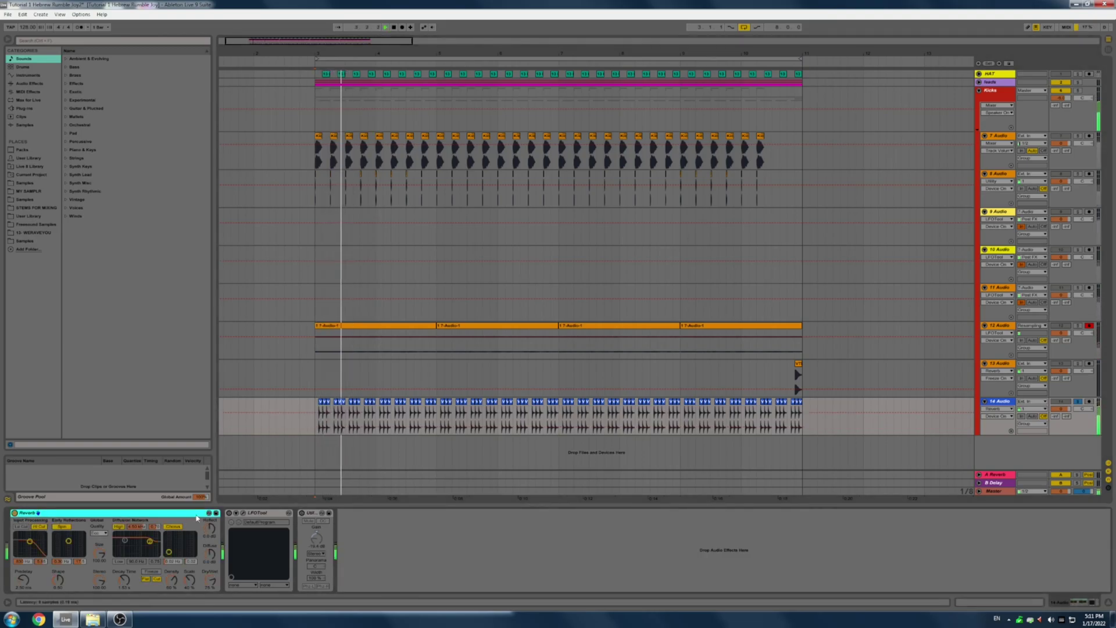
pyautogui.press('space')
pyautogui.click(229, 512)
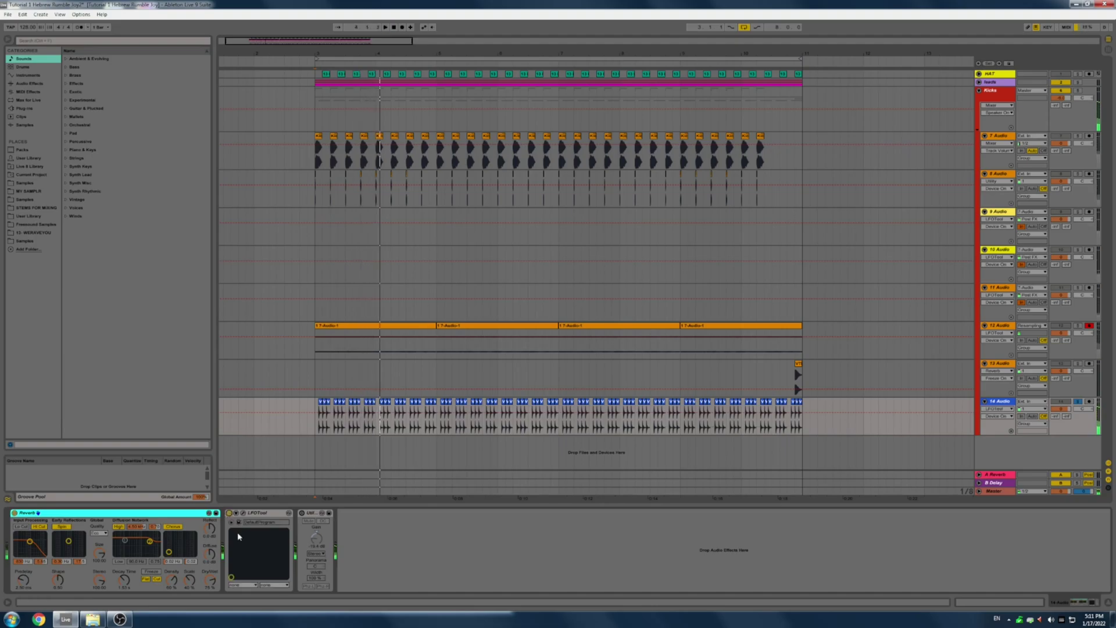
pyautogui.press('space')
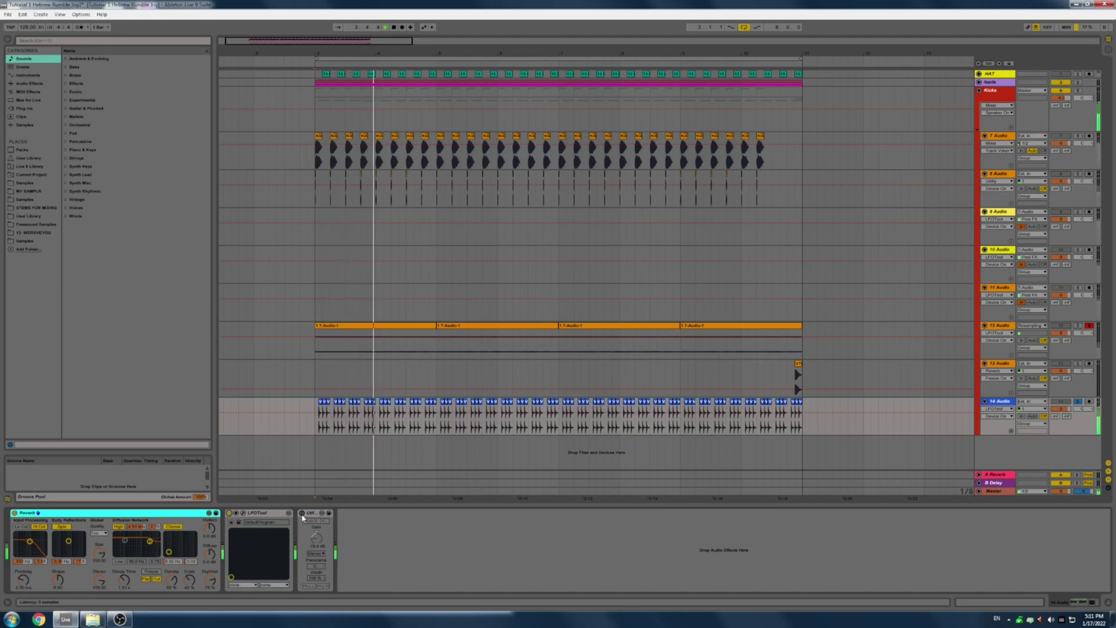
pyautogui.press('space')
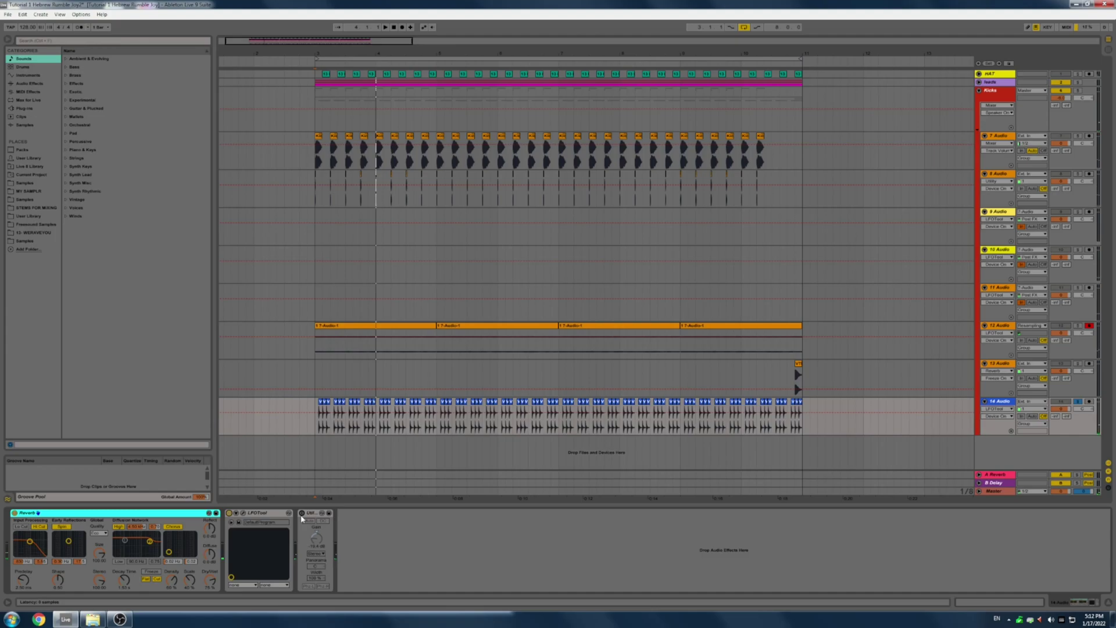
pyautogui.click(302, 514)
pyautogui.press('space')
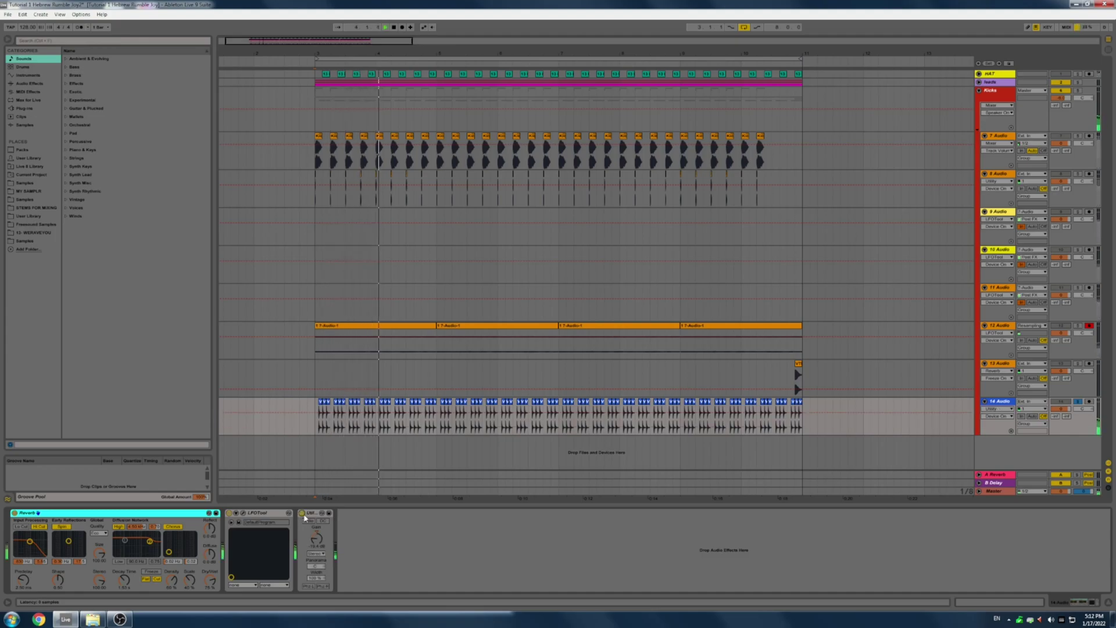
pyautogui.press('space')
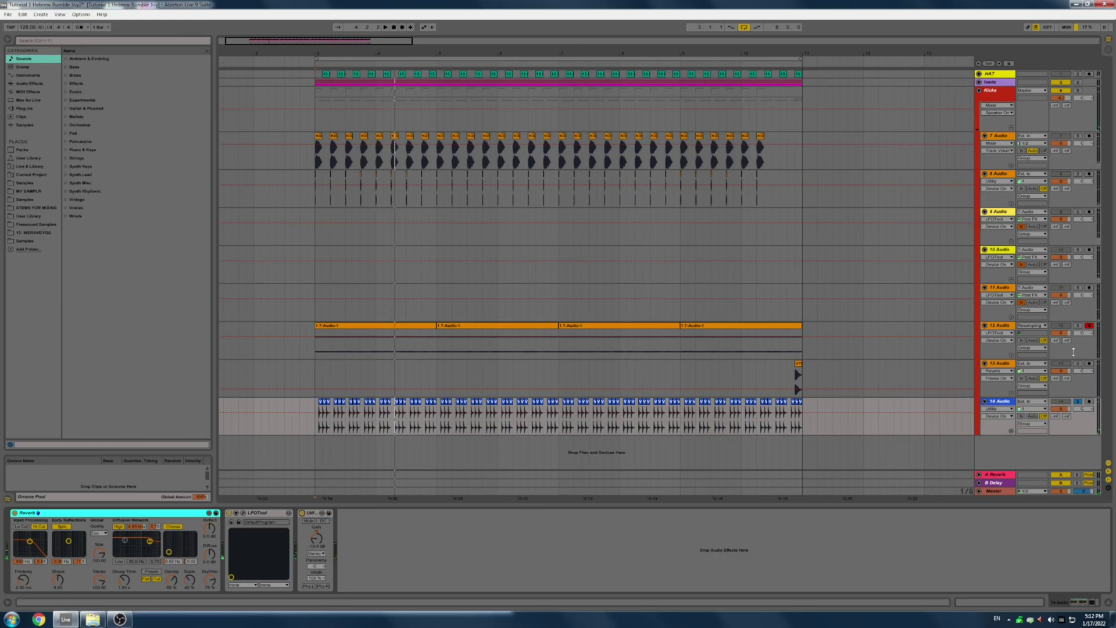
# Unsolo track 14, mute the leads group, and play the full mix
pyautogui.click(1078, 402)
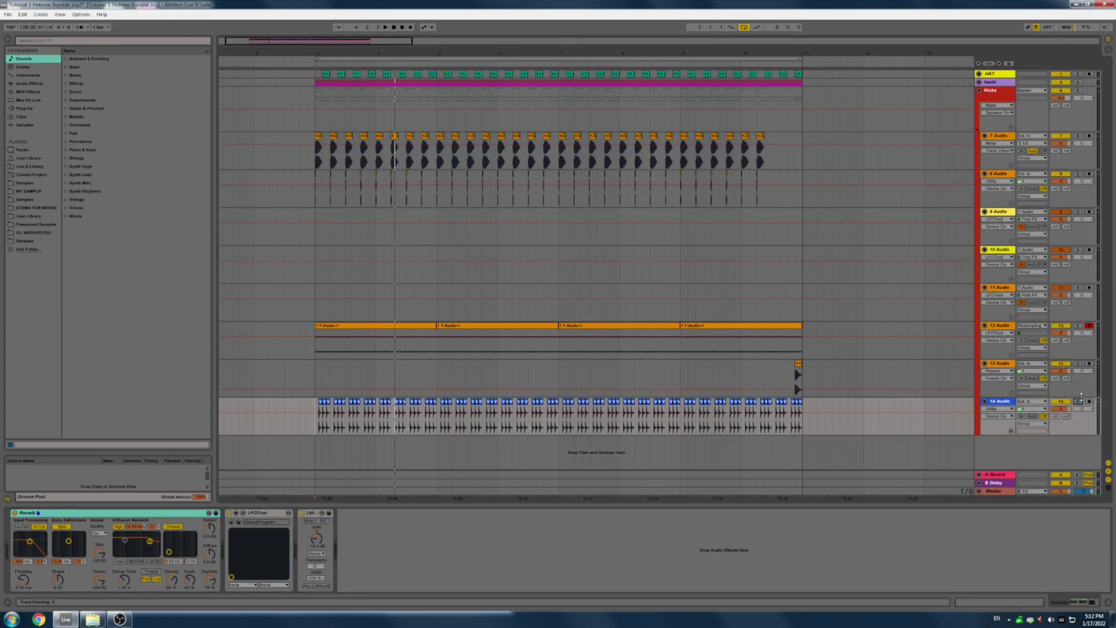
pyautogui.click(1061, 82)
pyautogui.press('space')
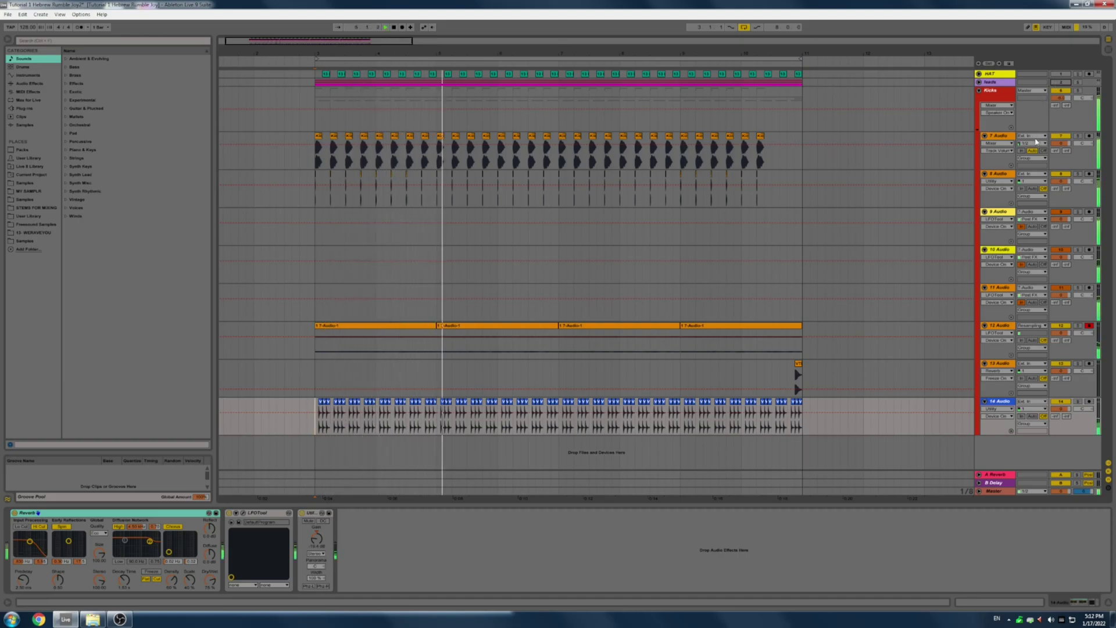
# Reactivate the HAT track and resume playback with the hats
pyautogui.press('space')
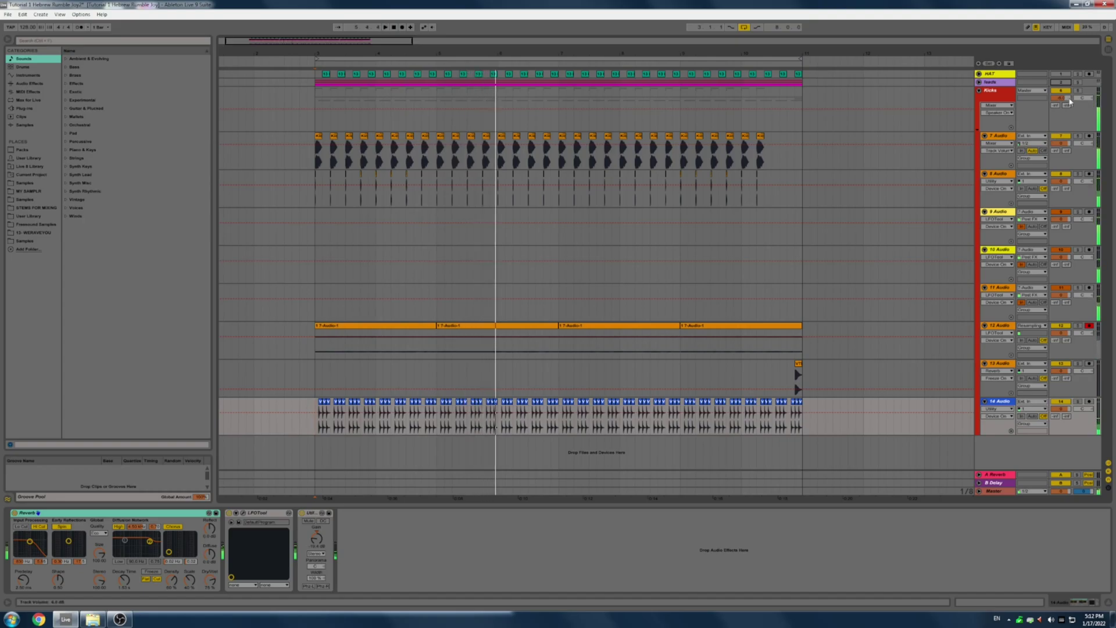
pyautogui.click(1059, 74)
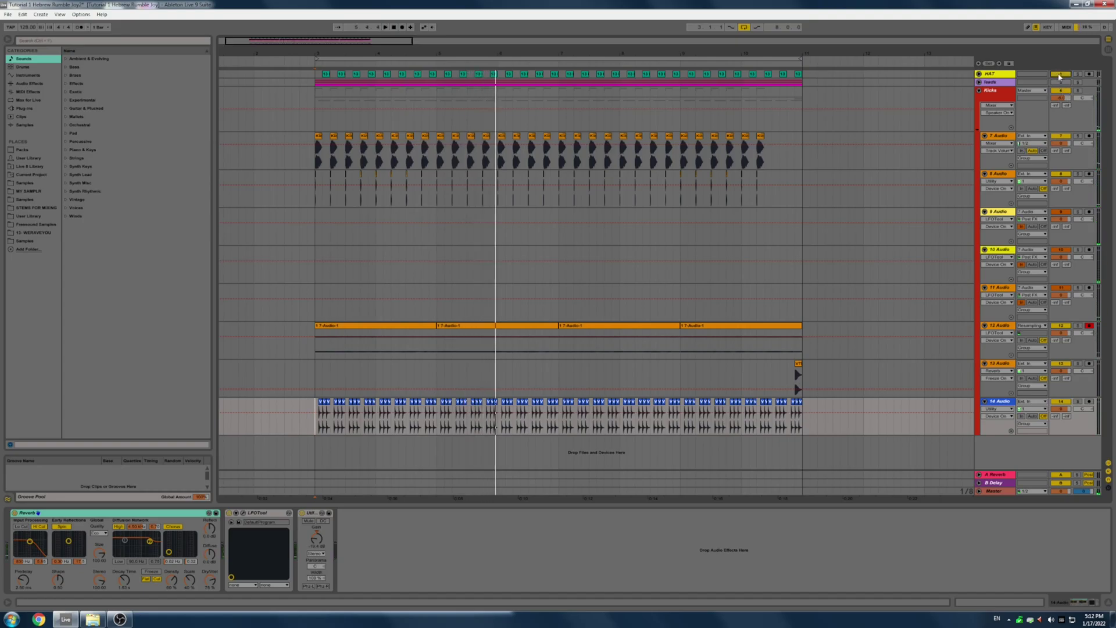
pyautogui.press('space')
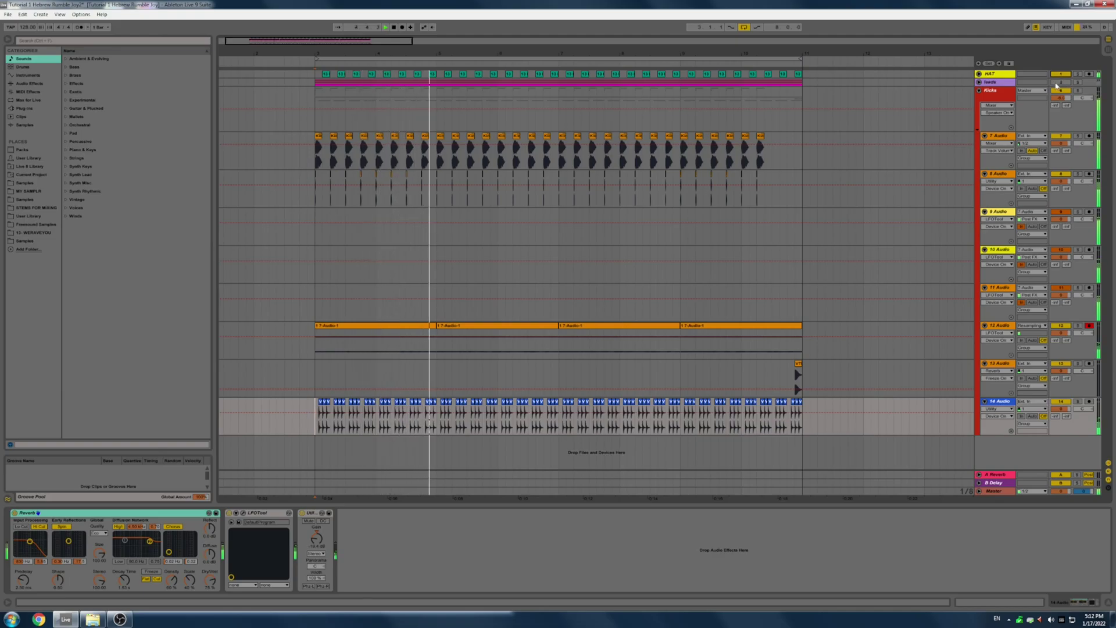
# Expand the leads group and solo it briefly to hear the TB strip leads alone
pyautogui.click(980, 82)
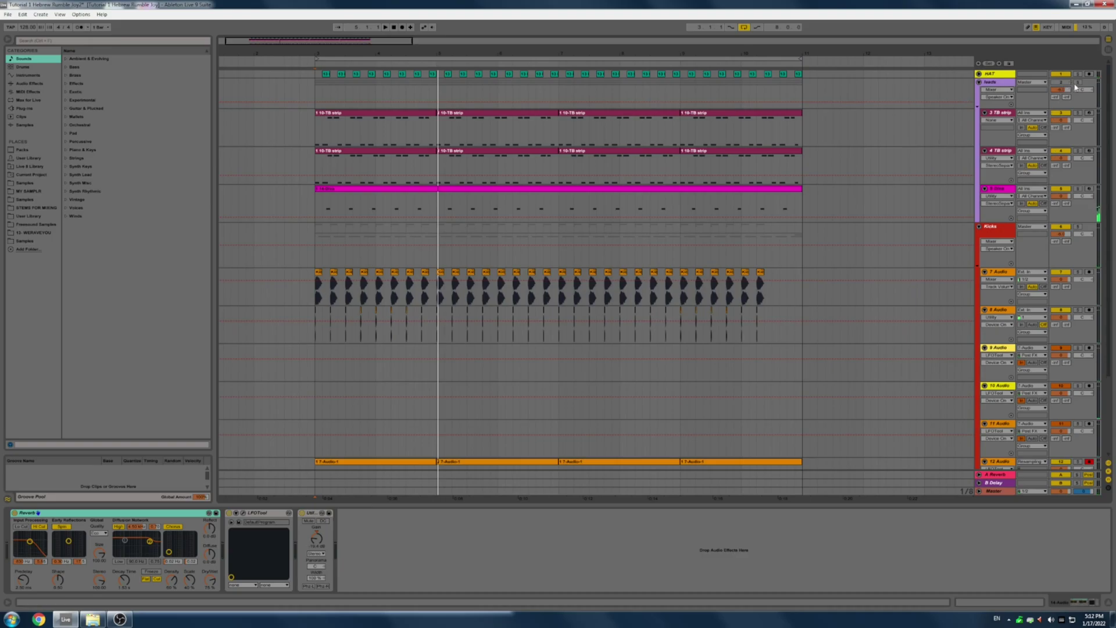
pyautogui.click(1078, 83)
pyautogui.press('space')
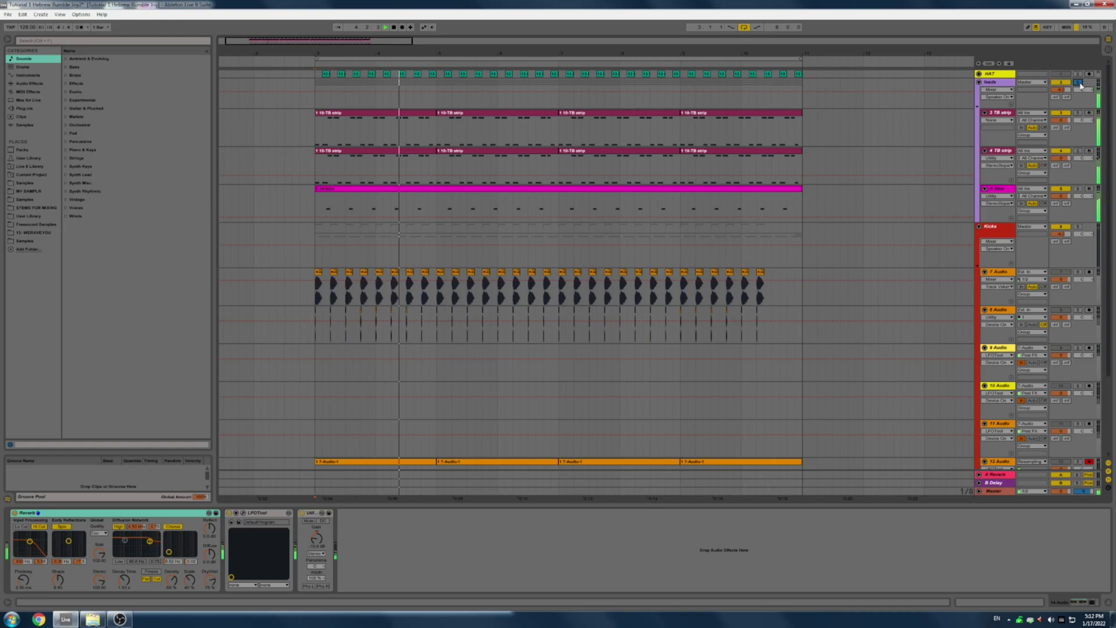
pyautogui.click(1078, 83)
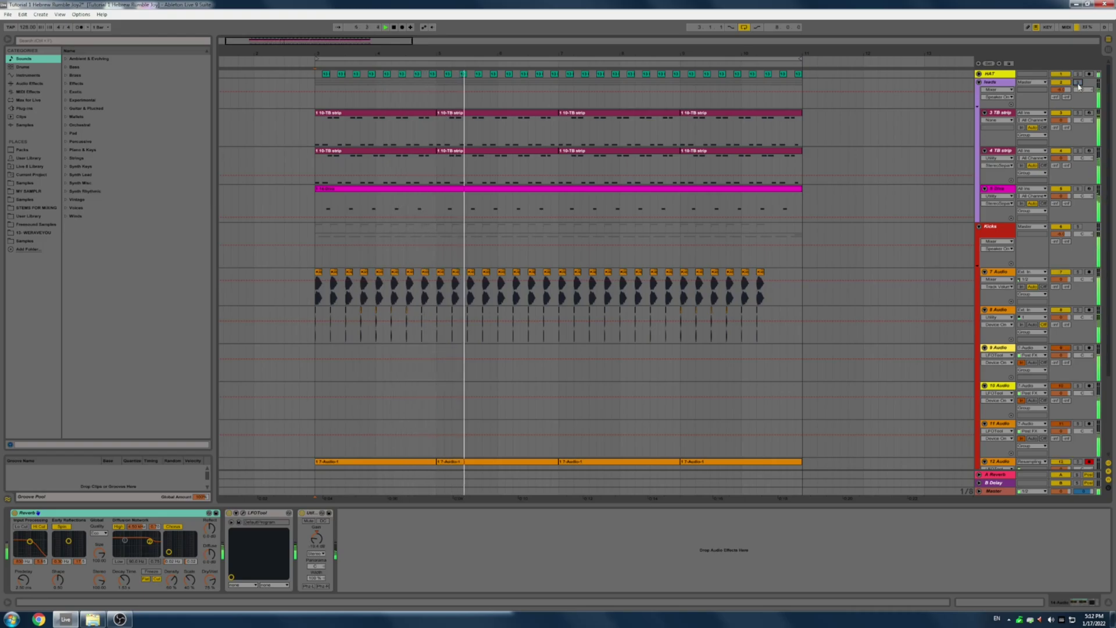
# Show track 9's chain after checking track 8's devices, with the Reverb focused
pyautogui.scroll(-3, 891, 256)
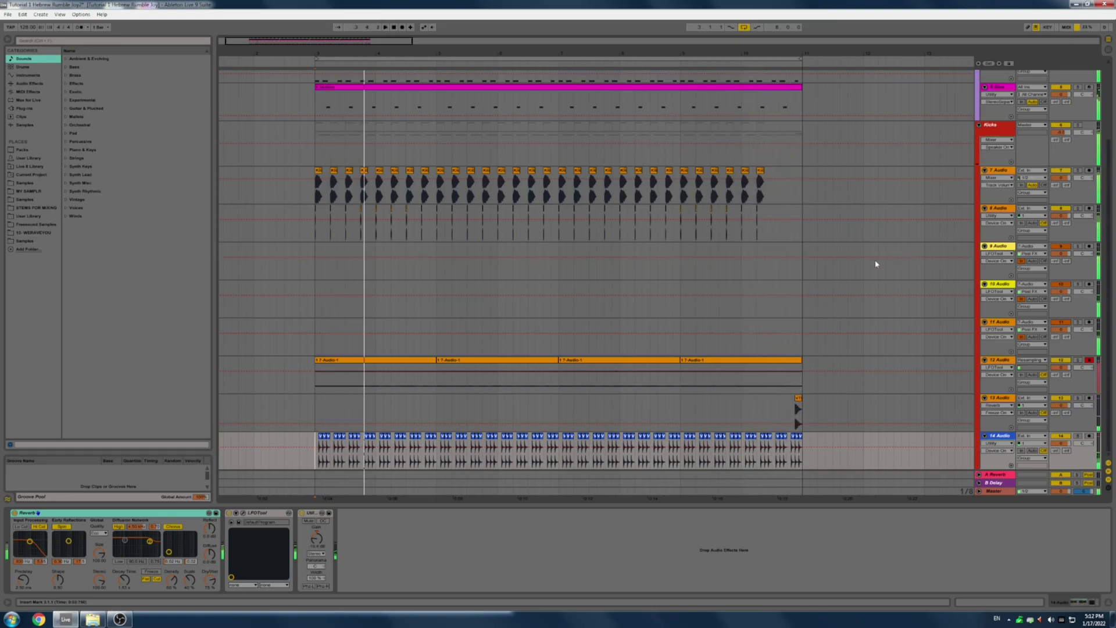
pyautogui.scroll(2, 900, 337)
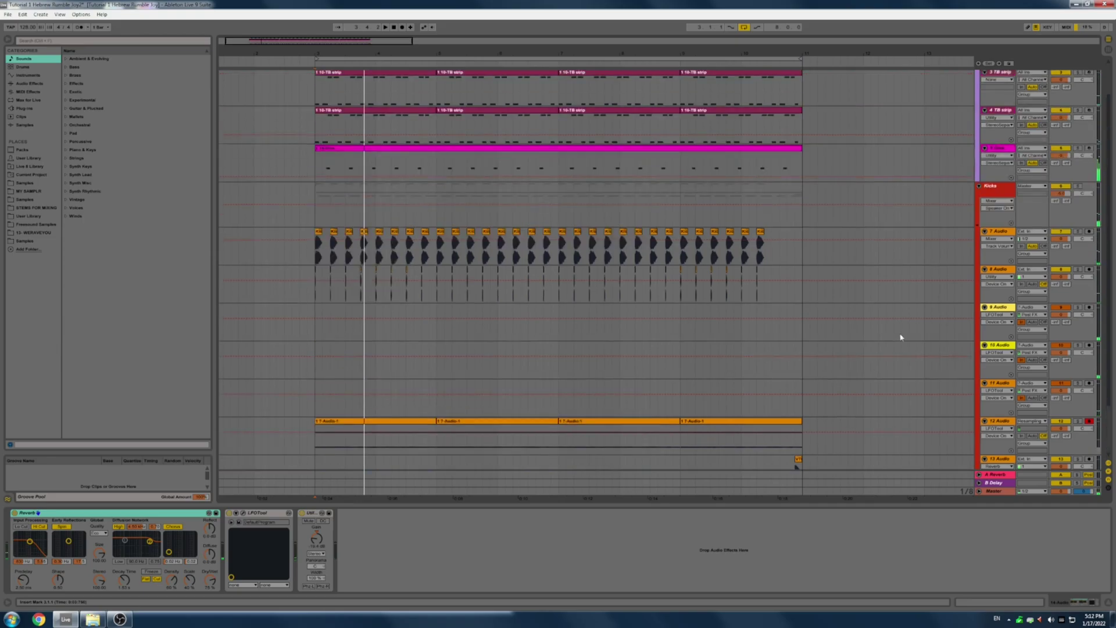
pyautogui.click(996, 279)
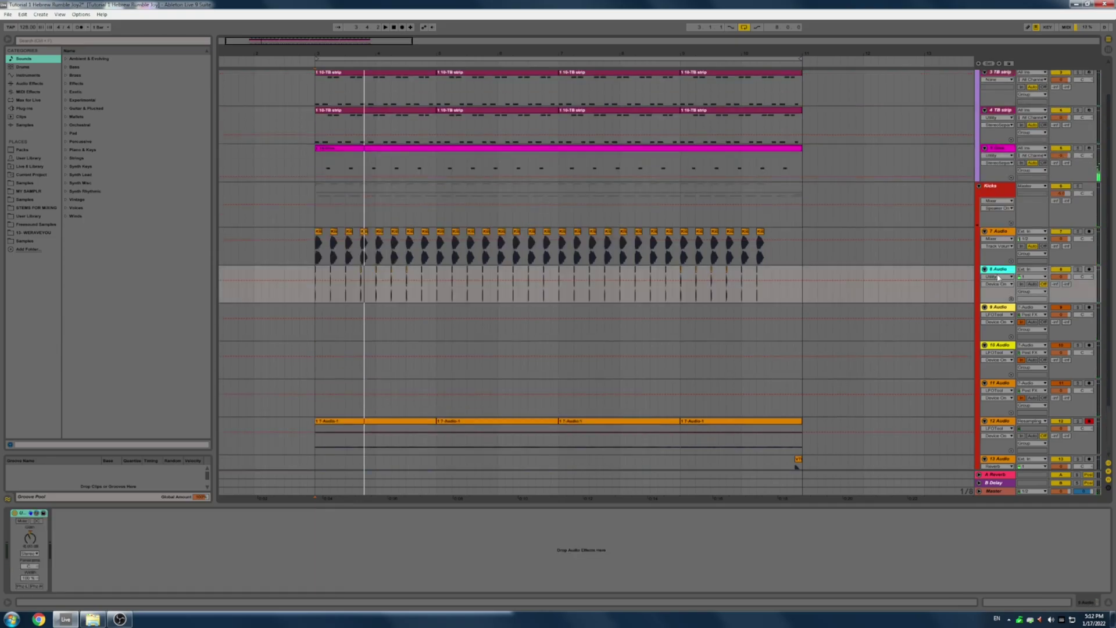
pyautogui.click(998, 312)
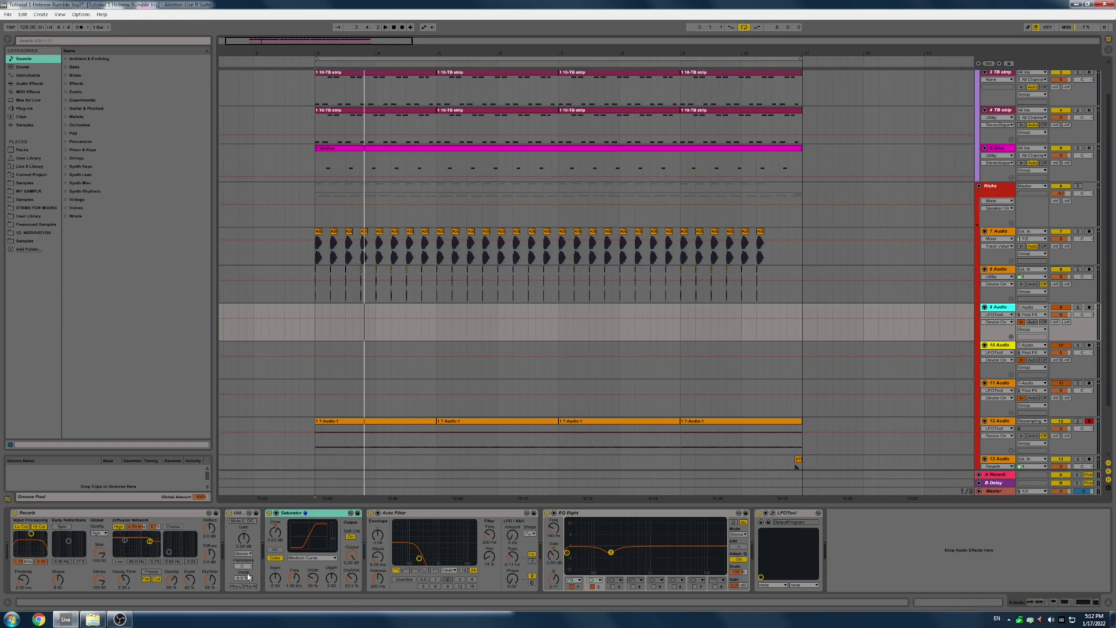
pyautogui.click(37, 512)
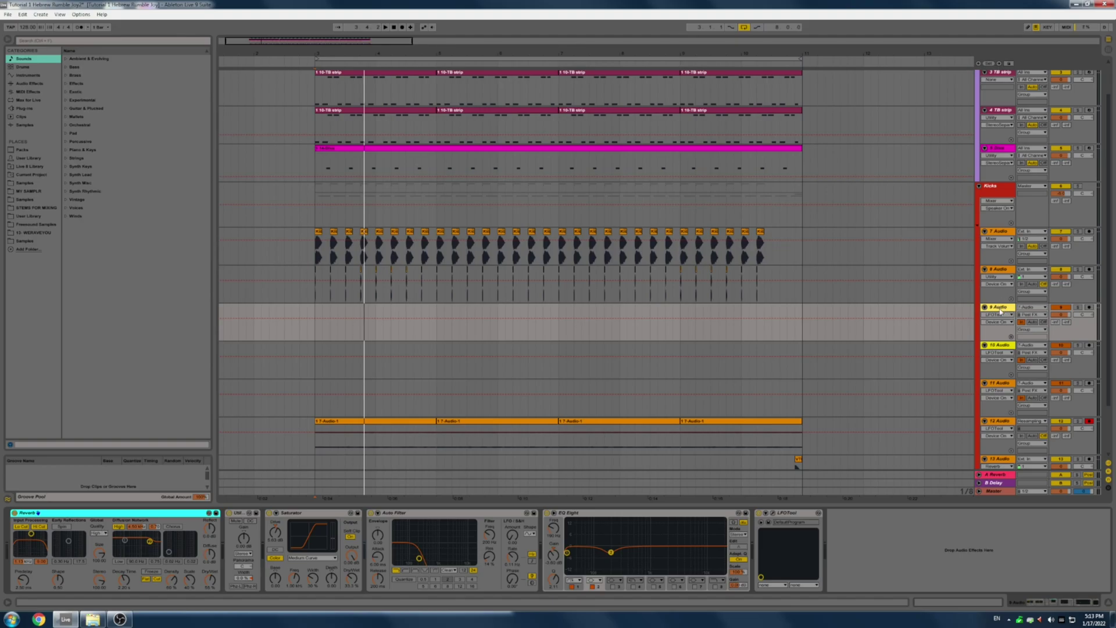
# On 10 Audio's Simple Delay, try left delay time 1, return it to 2, and toggle Sync
pyautogui.click(1000, 345)
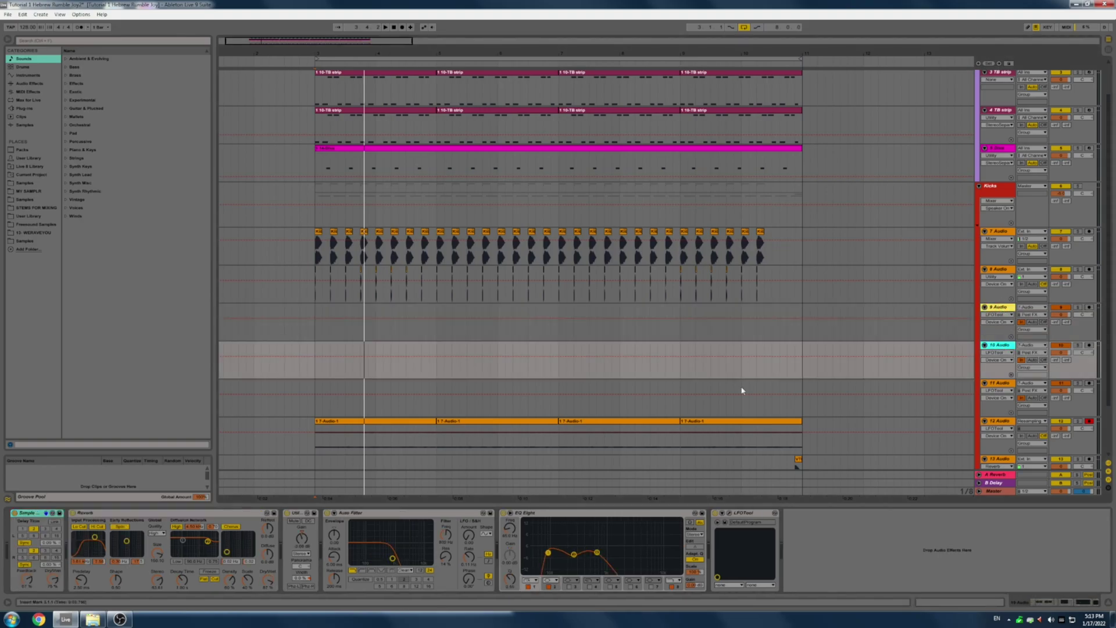
pyautogui.click(23, 529)
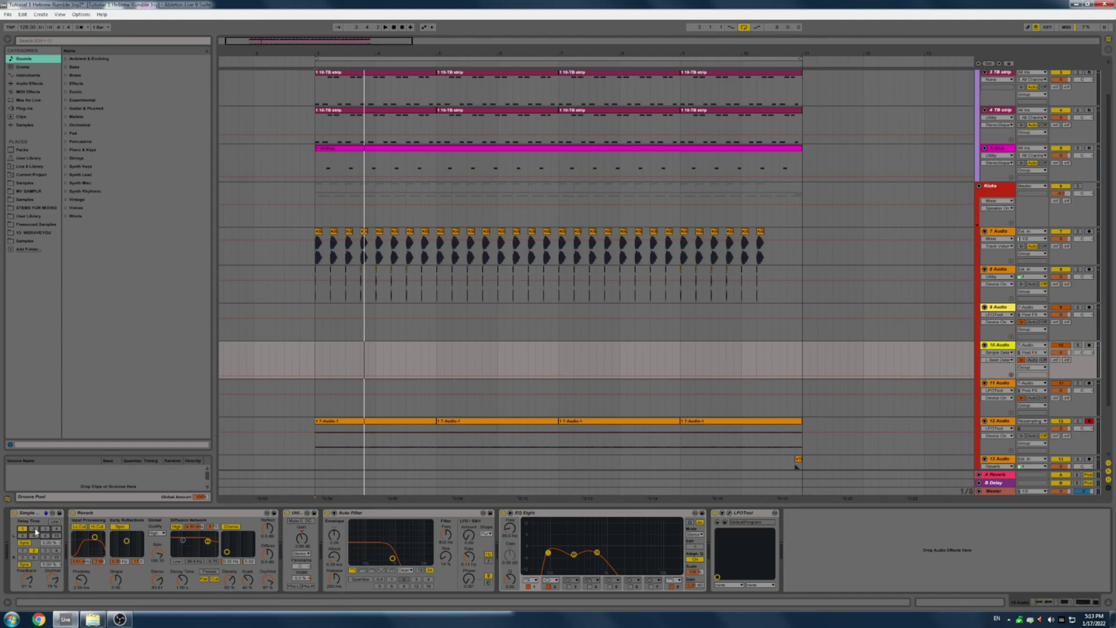
pyautogui.click(35, 529)
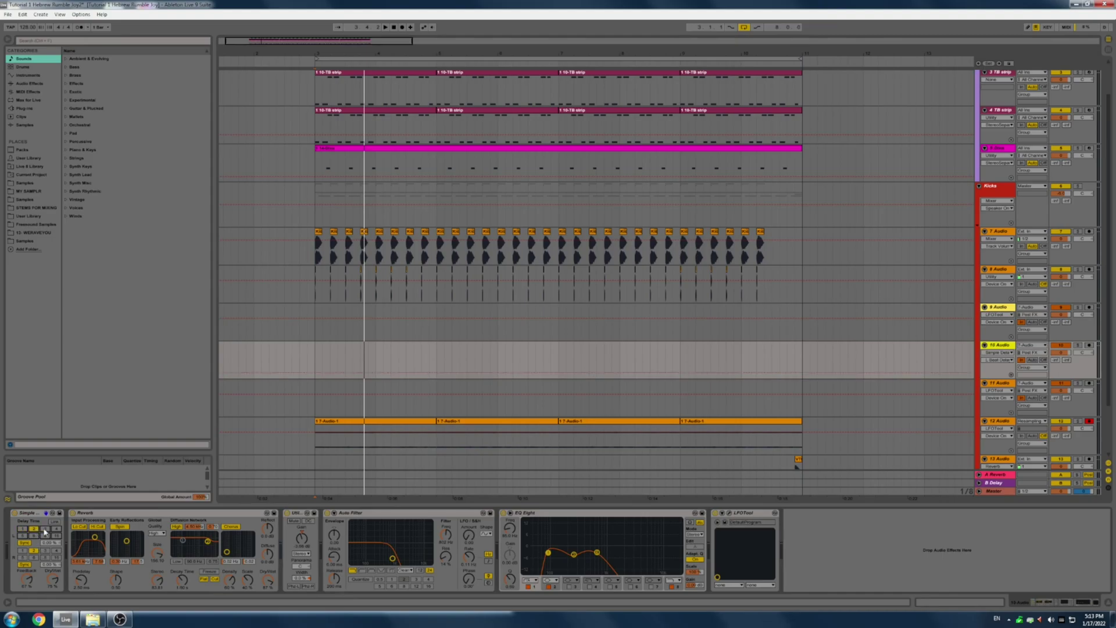
pyautogui.click(28, 565)
pyautogui.click(28, 564)
pyautogui.scroll(-2, 988, 358)
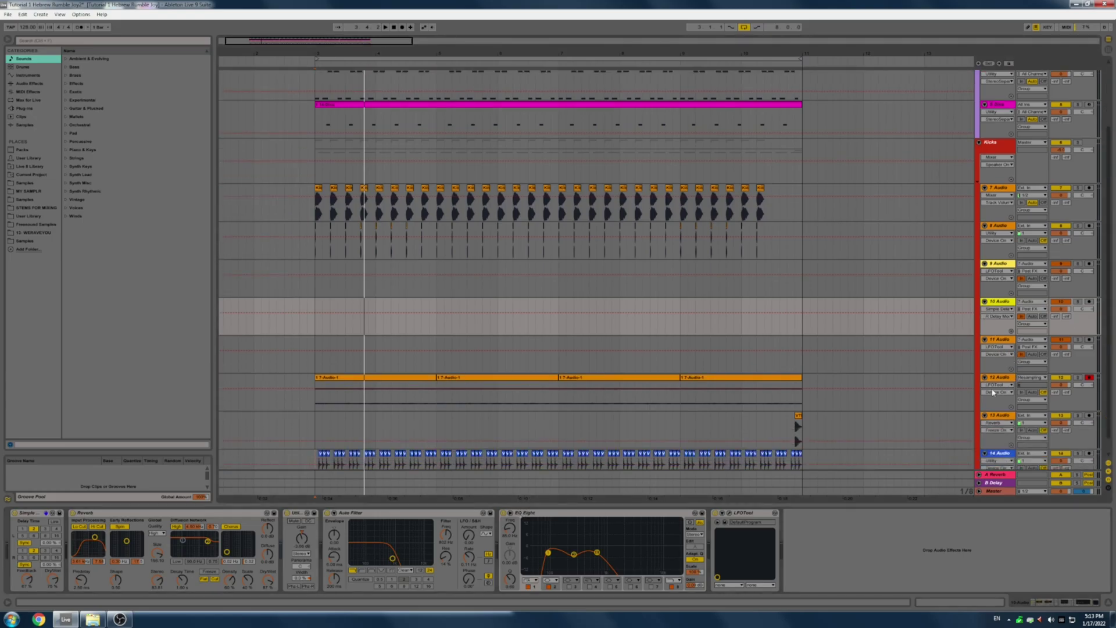
pyautogui.scroll(-1, 993, 387)
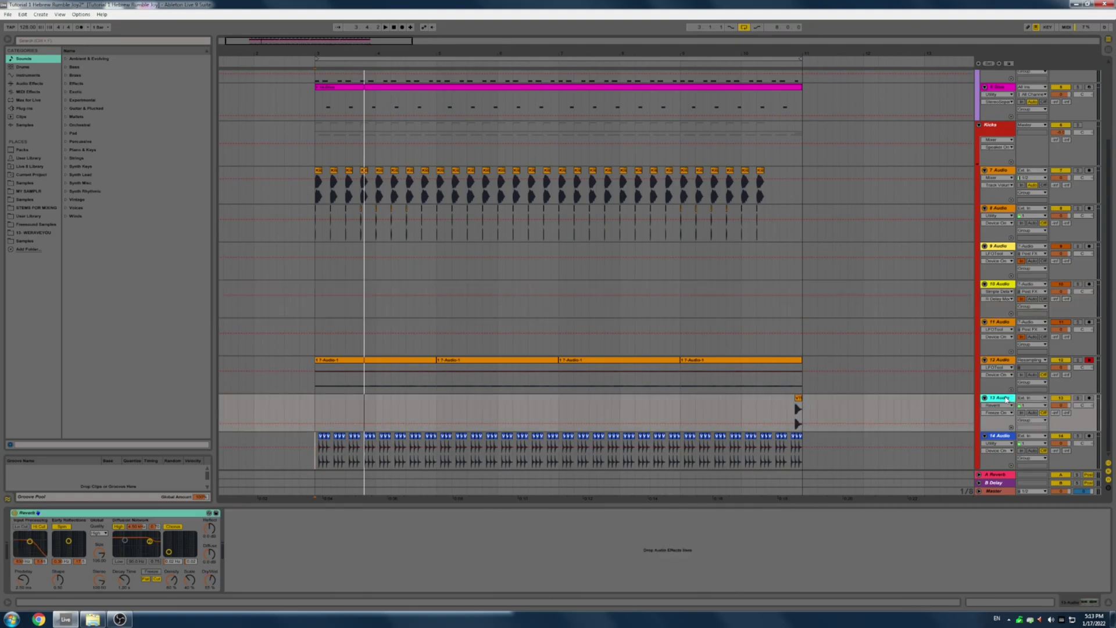
# Show track 13's then track 14's chain, solo and unsolo the Kicks group, and play from the clip start
pyautogui.click(1007, 429)
pyautogui.click(1003, 439)
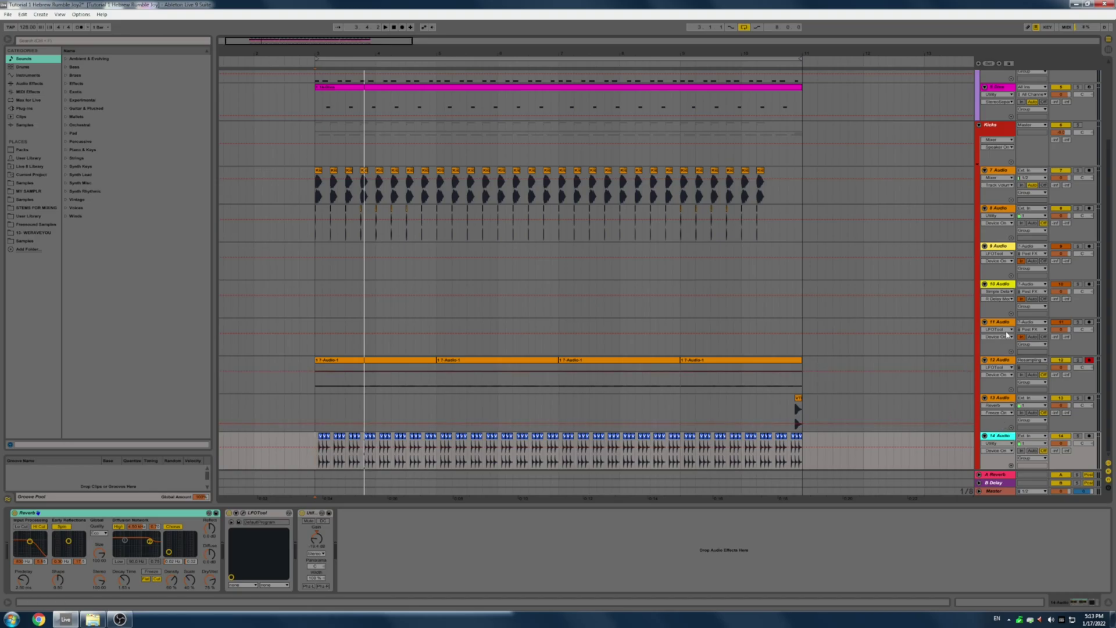
pyautogui.click(1078, 125)
pyautogui.click(1078, 128)
pyautogui.click(299, 58)
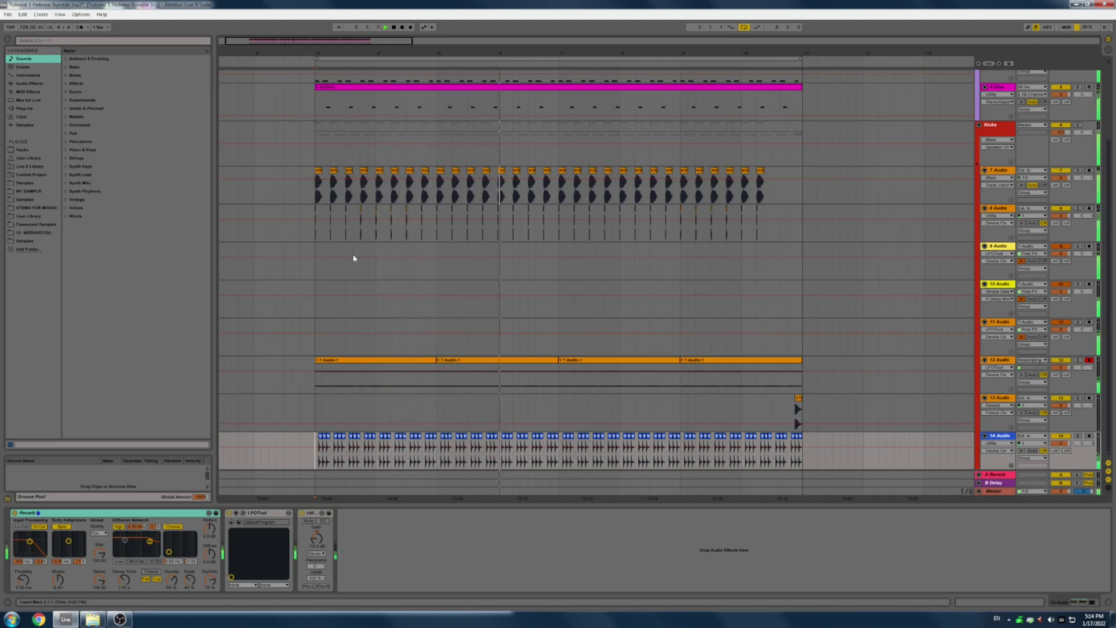
pyautogui.scroll(4, 849, 351)
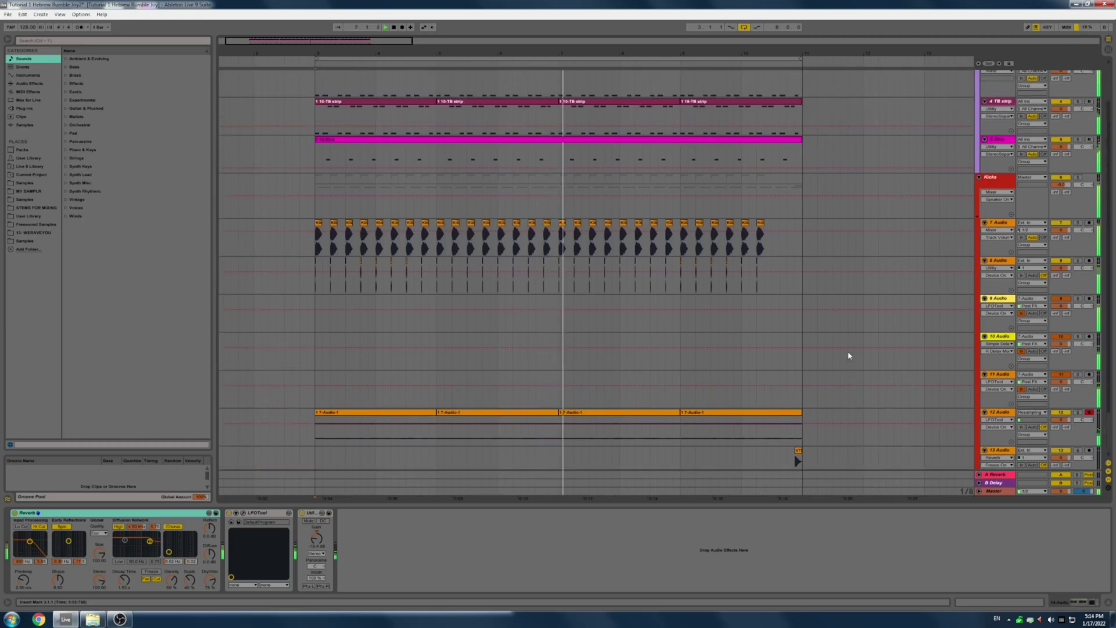